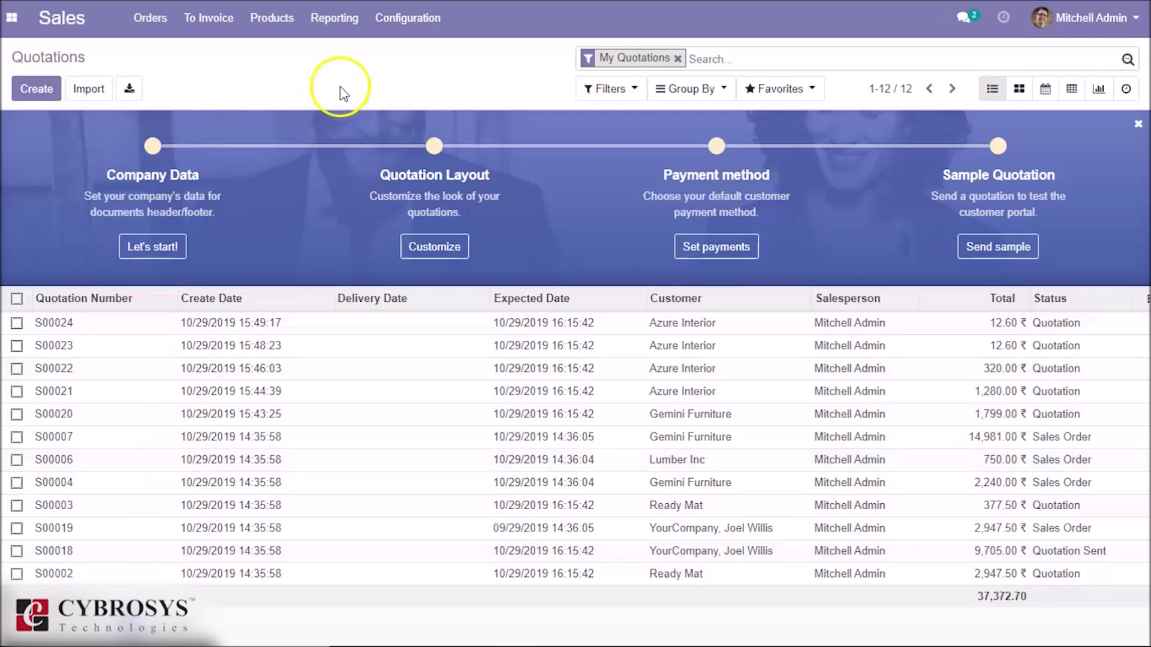
Enable Coupons & Promotions in the Sales settings, save, and open the Products menu
click(395, 39)
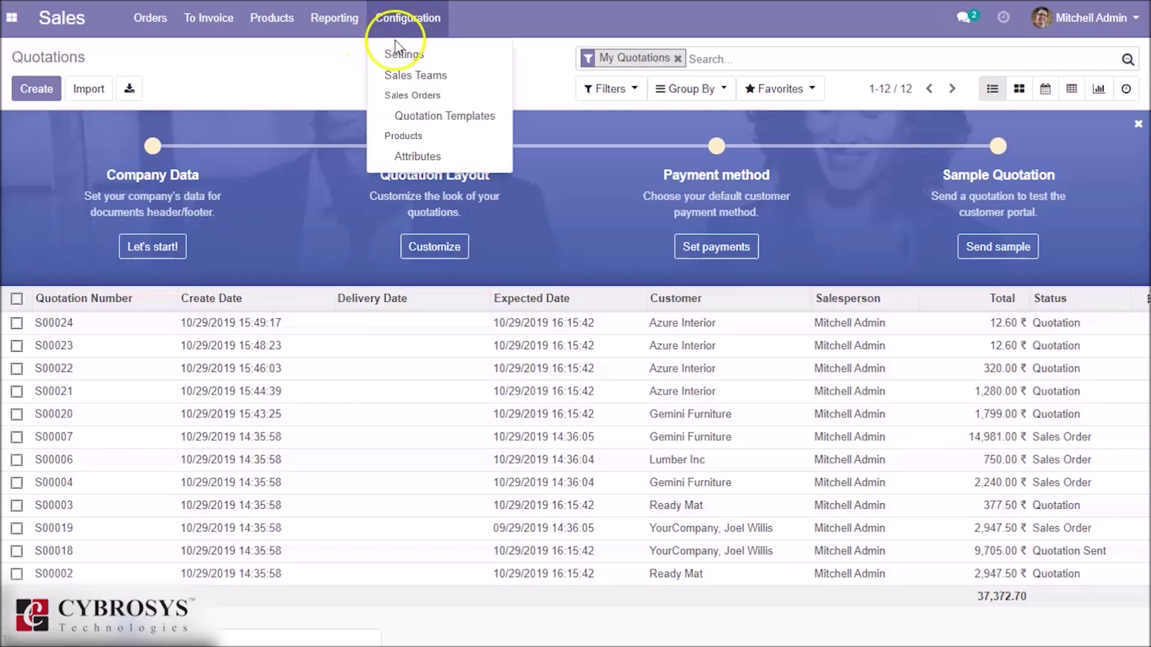
click(400, 55)
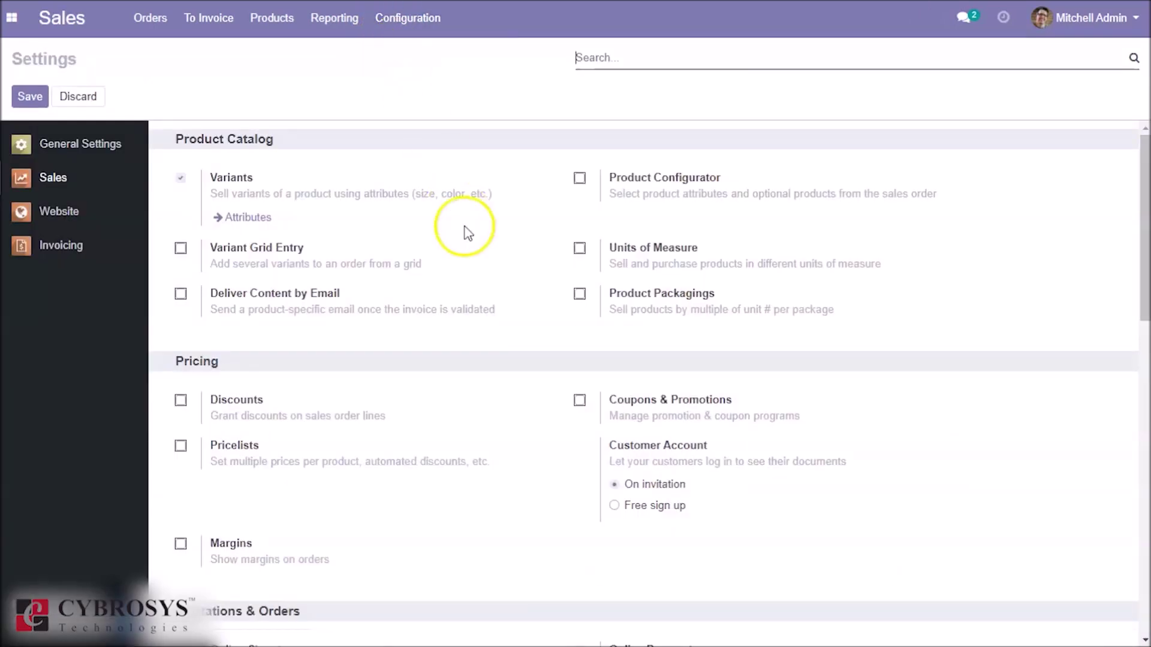
click(579, 400)
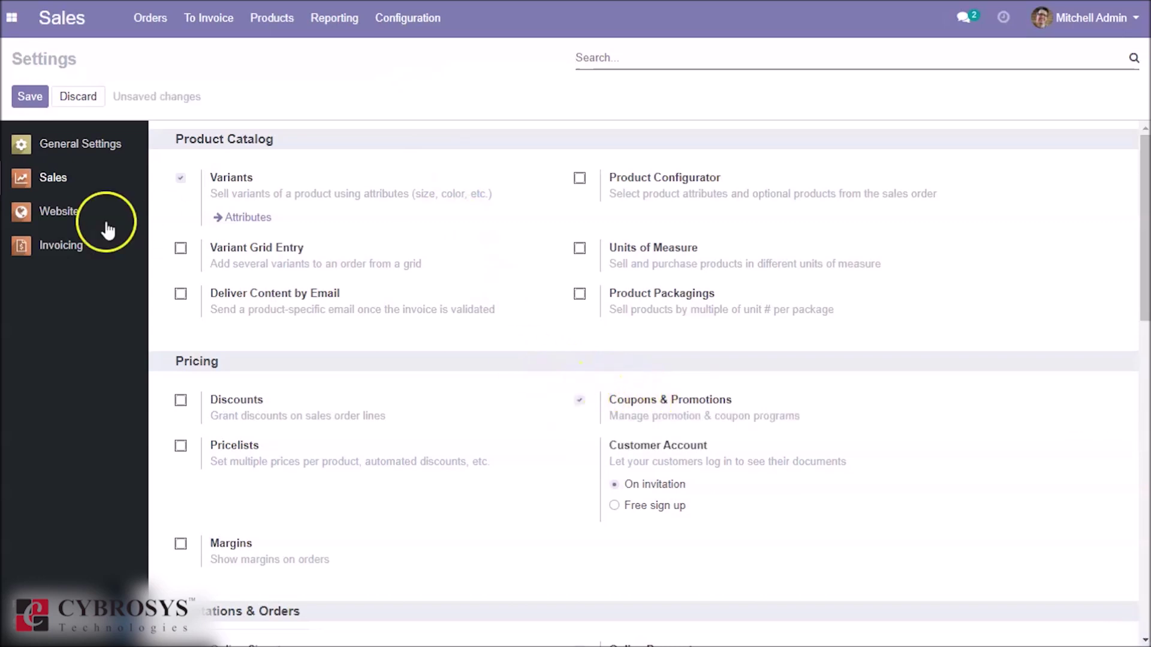
click(30, 96)
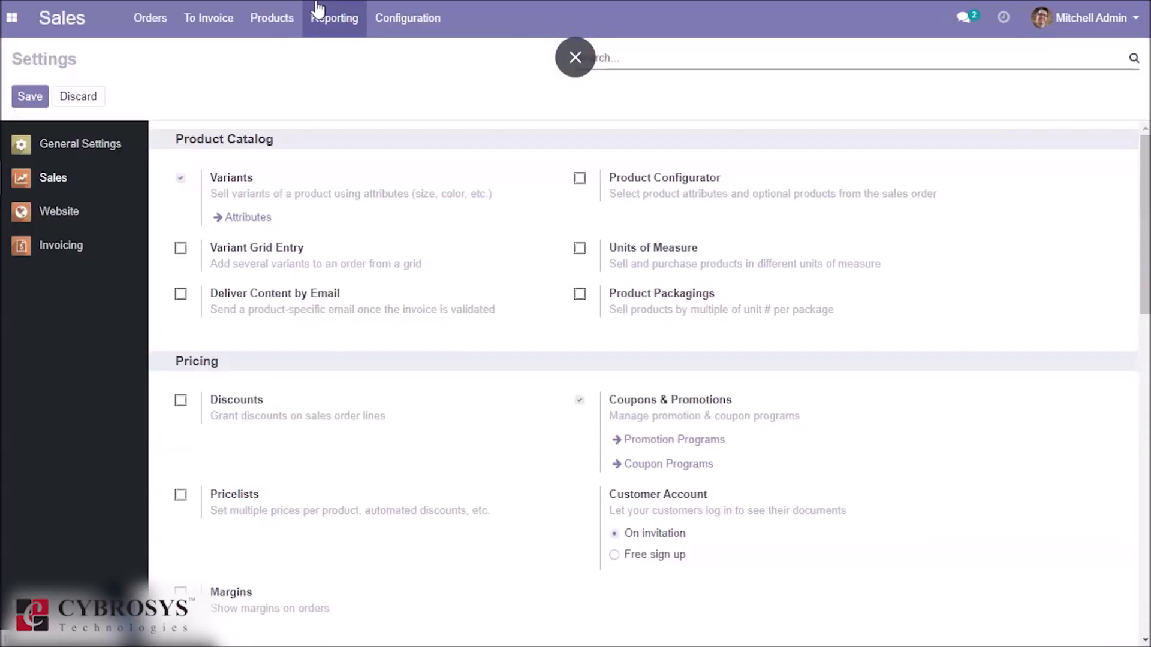
click(296, 15)
click(308, 95)
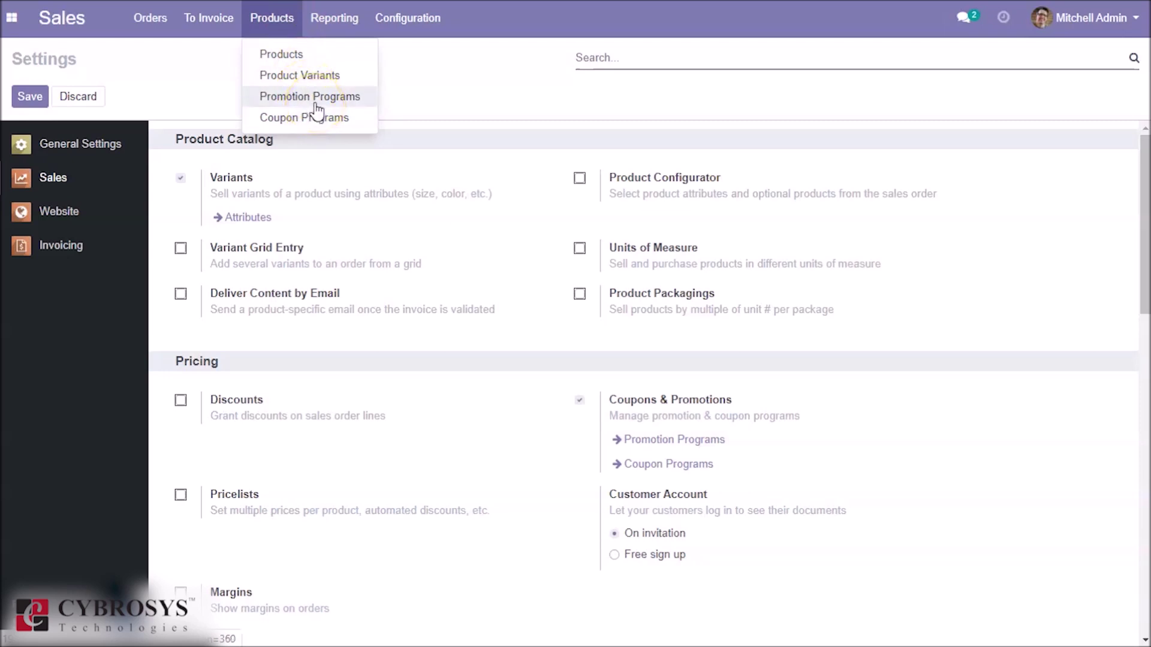
Create a new promotion program and start naming it '10 percent off'
click(314, 103)
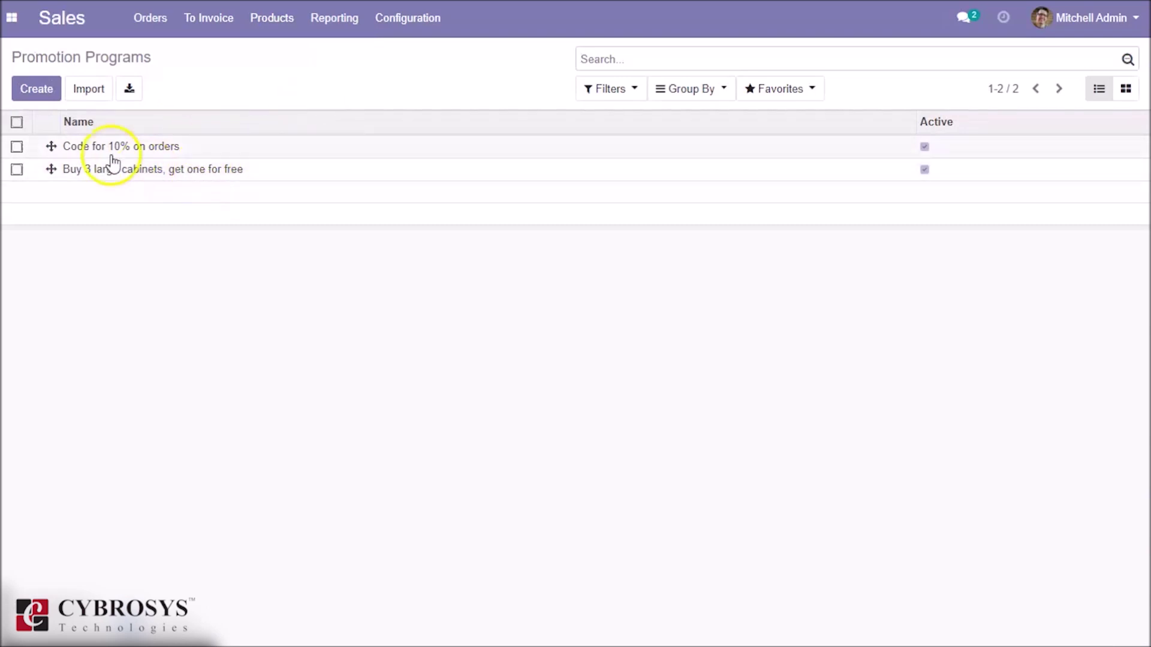
click(38, 89)
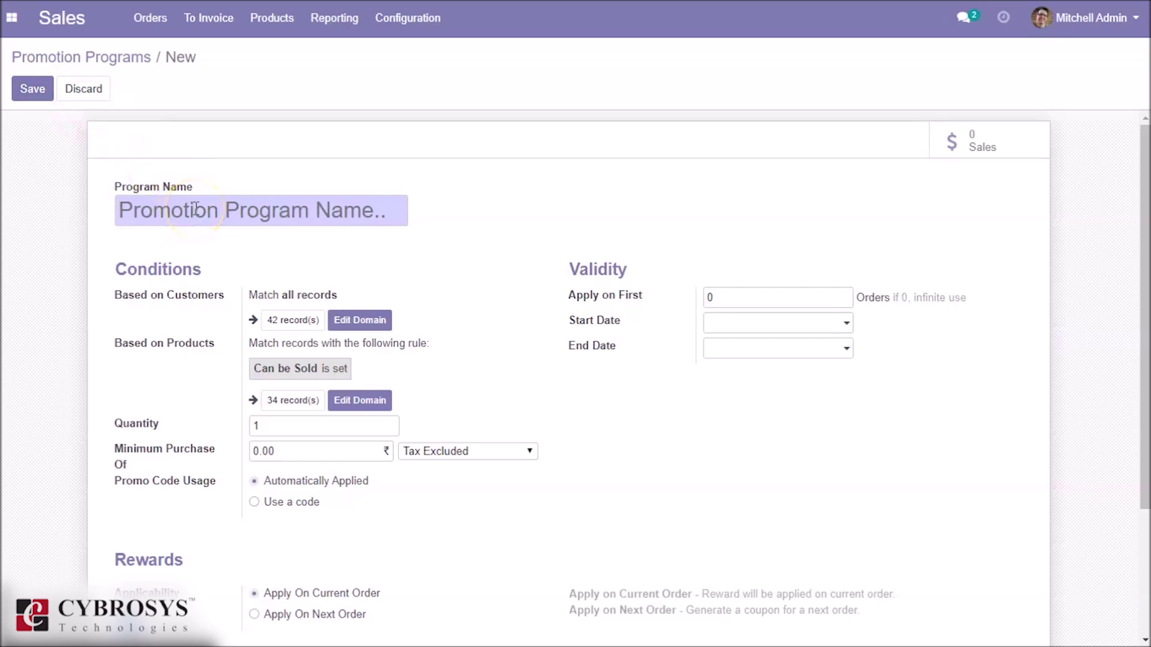
text(10)
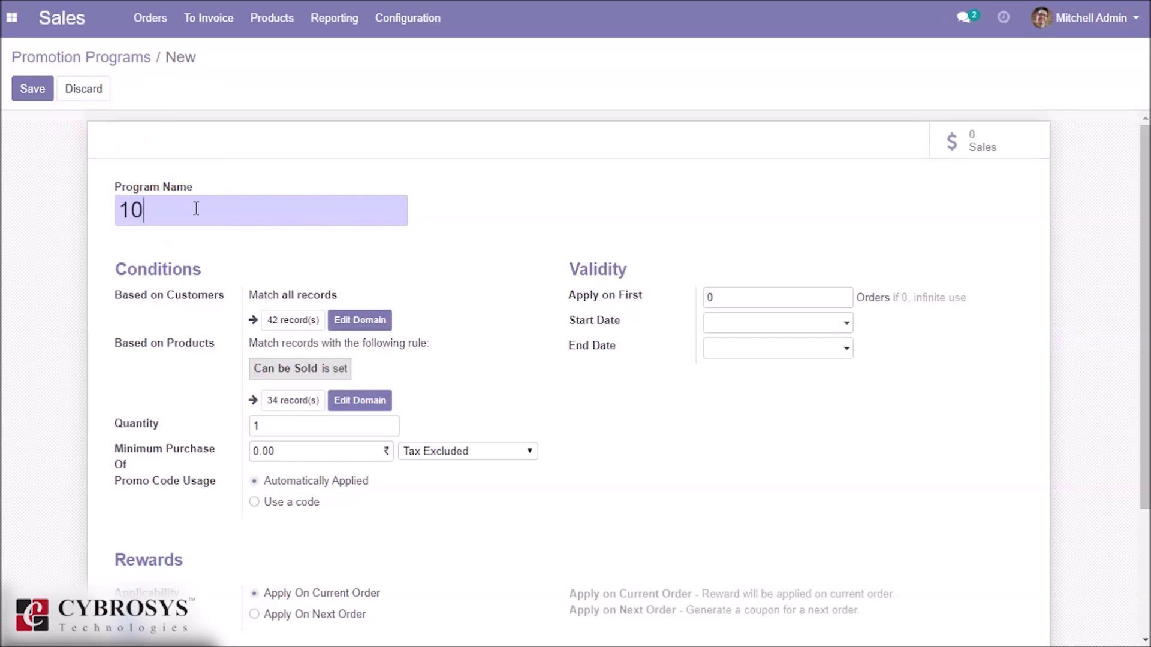
text( percent off)
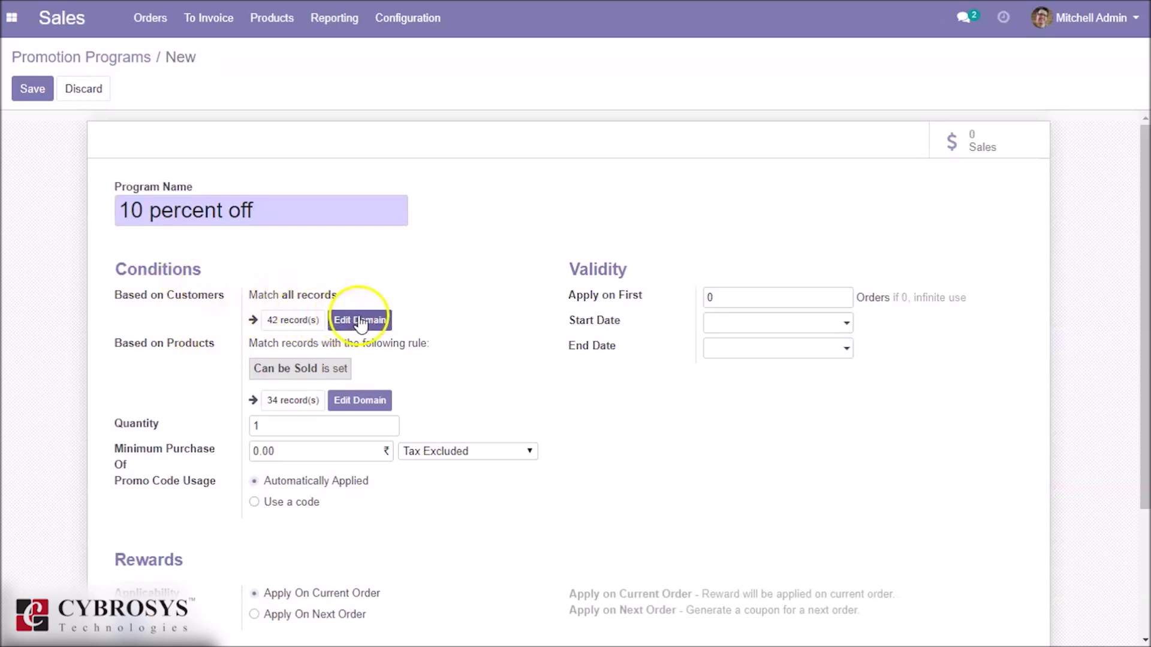
Limit the program's customers to Country contains 'United States', matching 33 records
click(359, 321)
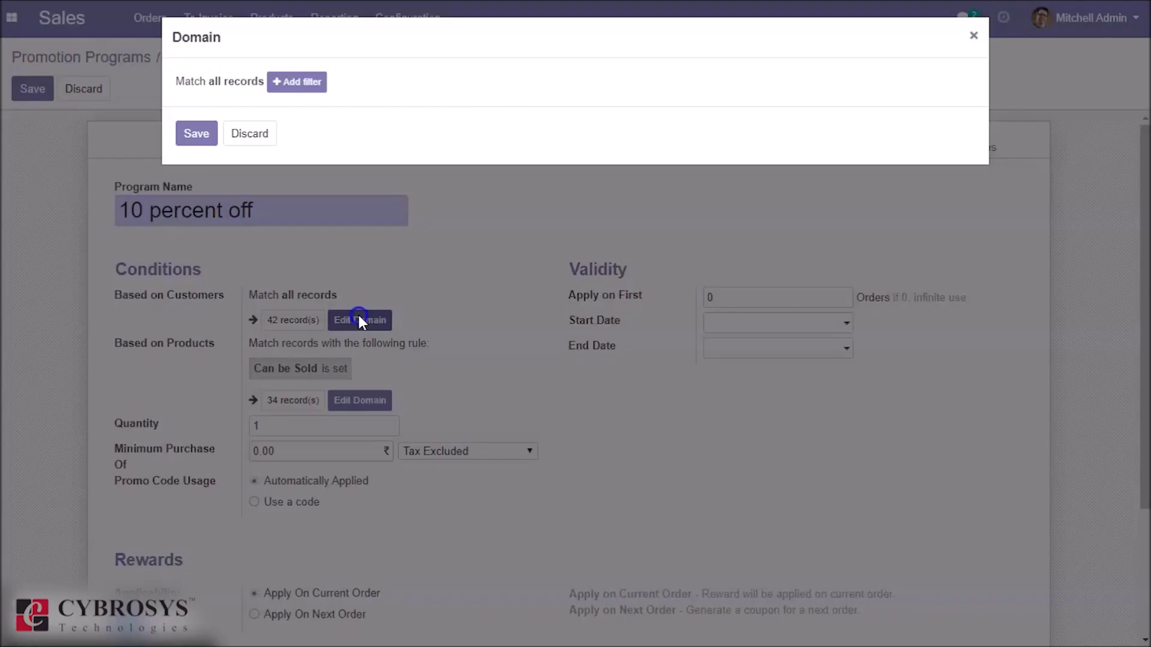
click(300, 82)
click(306, 104)
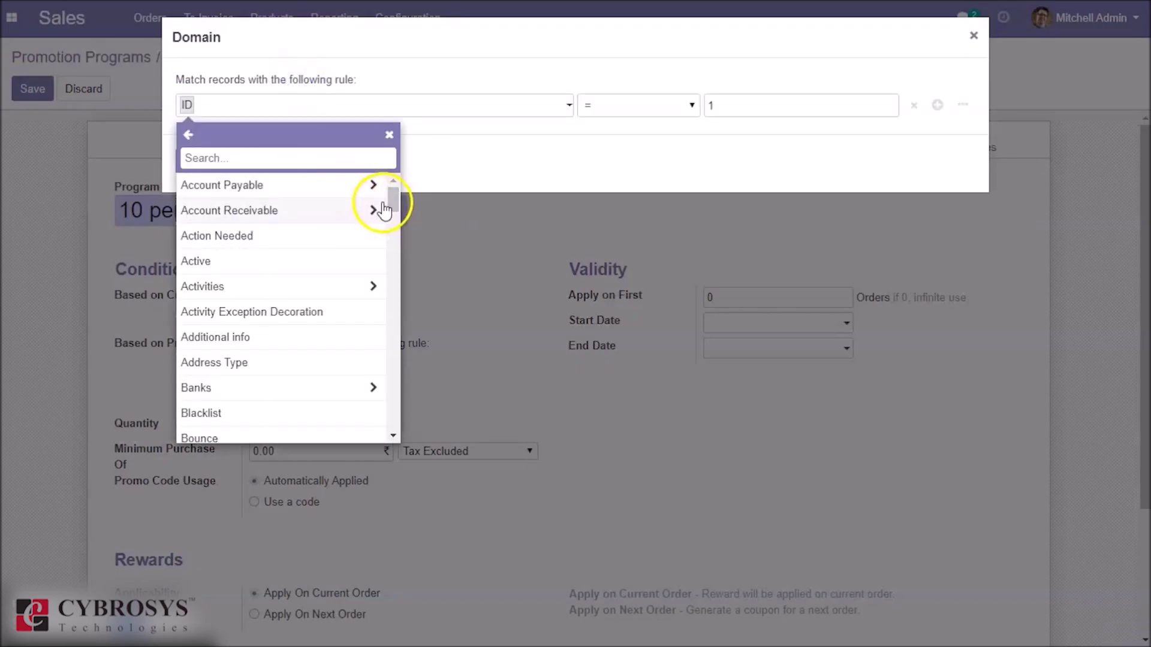
drag(393, 208, 395, 234)
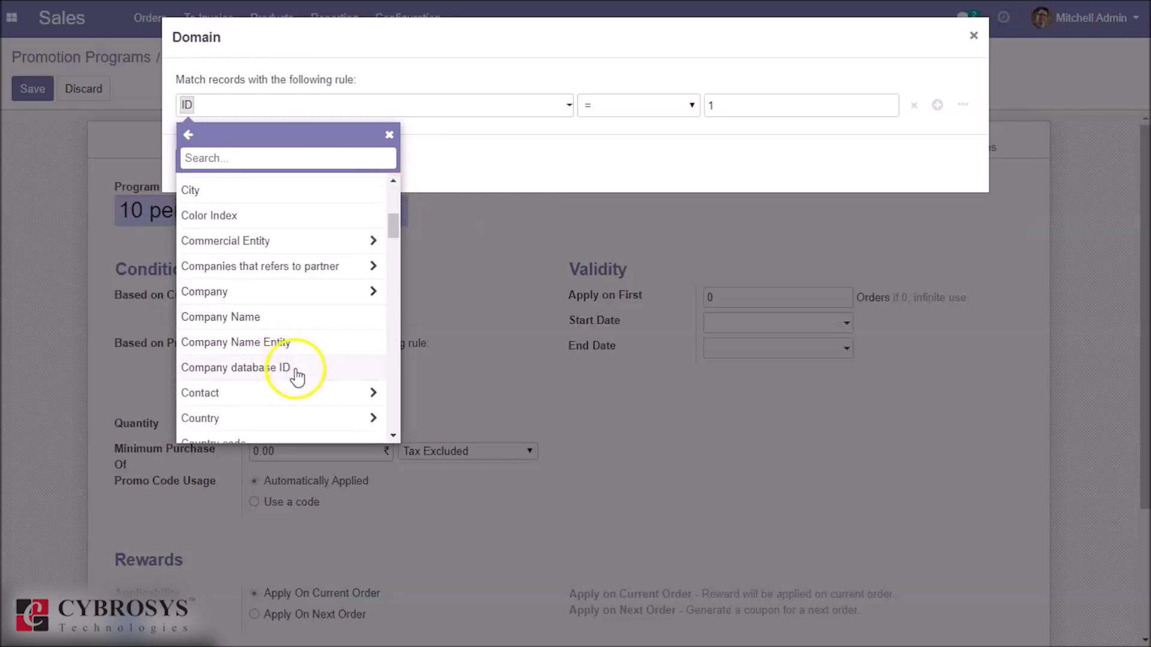
click(301, 416)
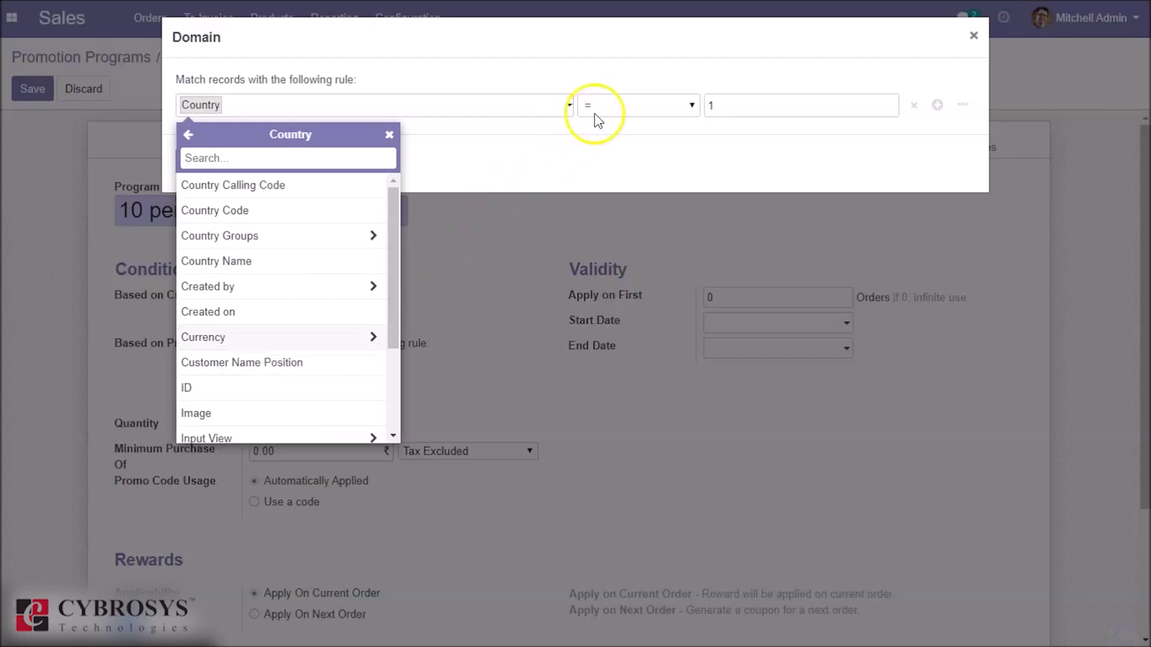
click(595, 114)
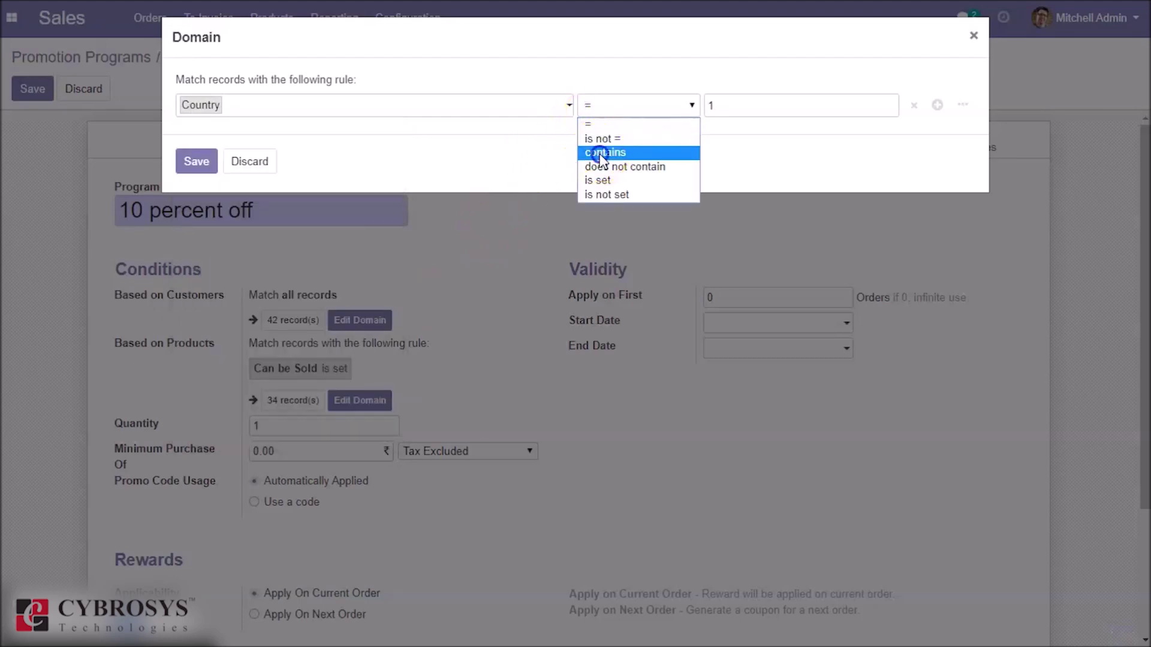
click(599, 153)
double_click(711, 107)
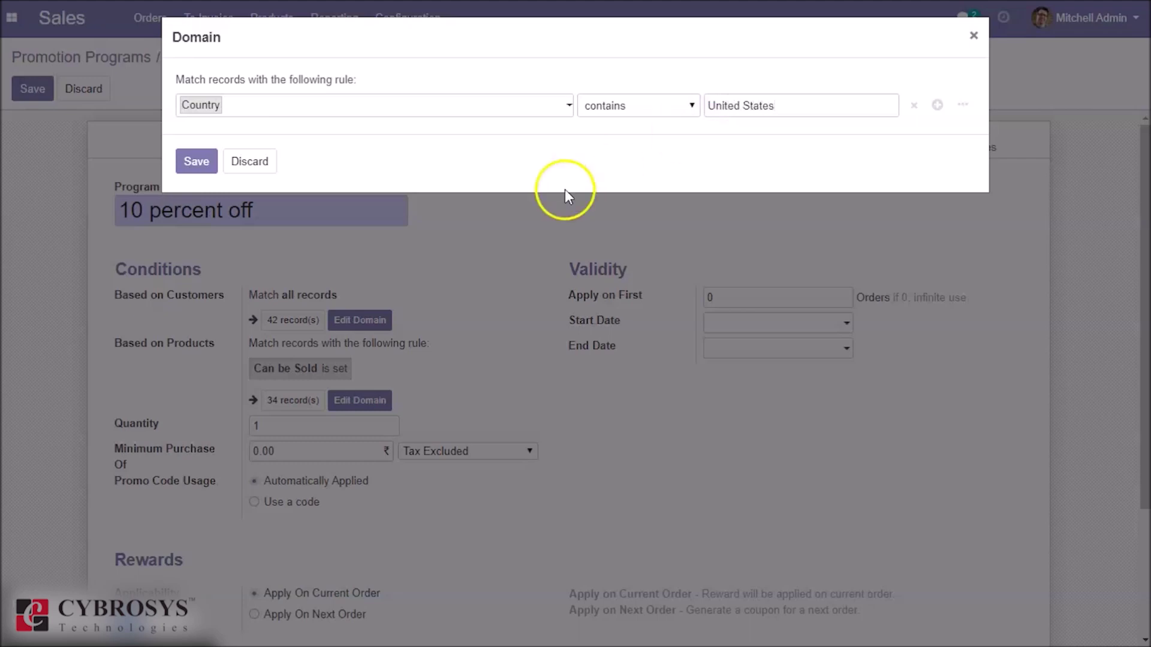
click(195, 162)
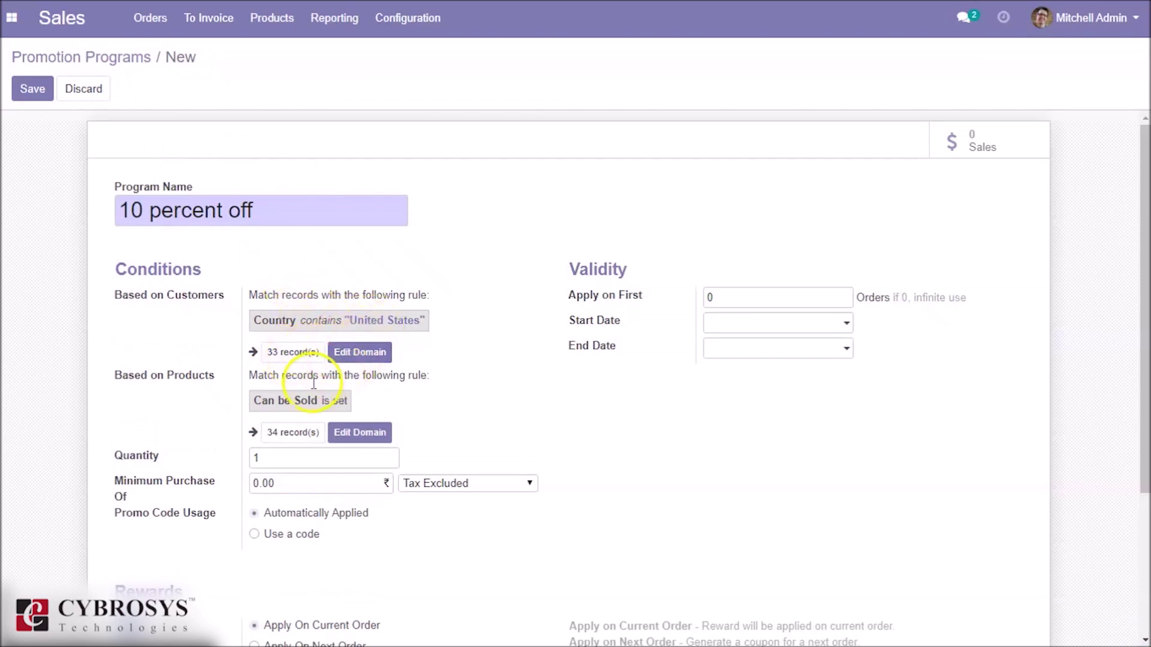
Limit the program's products to Cost < 500, matching 24 records
click(362, 432)
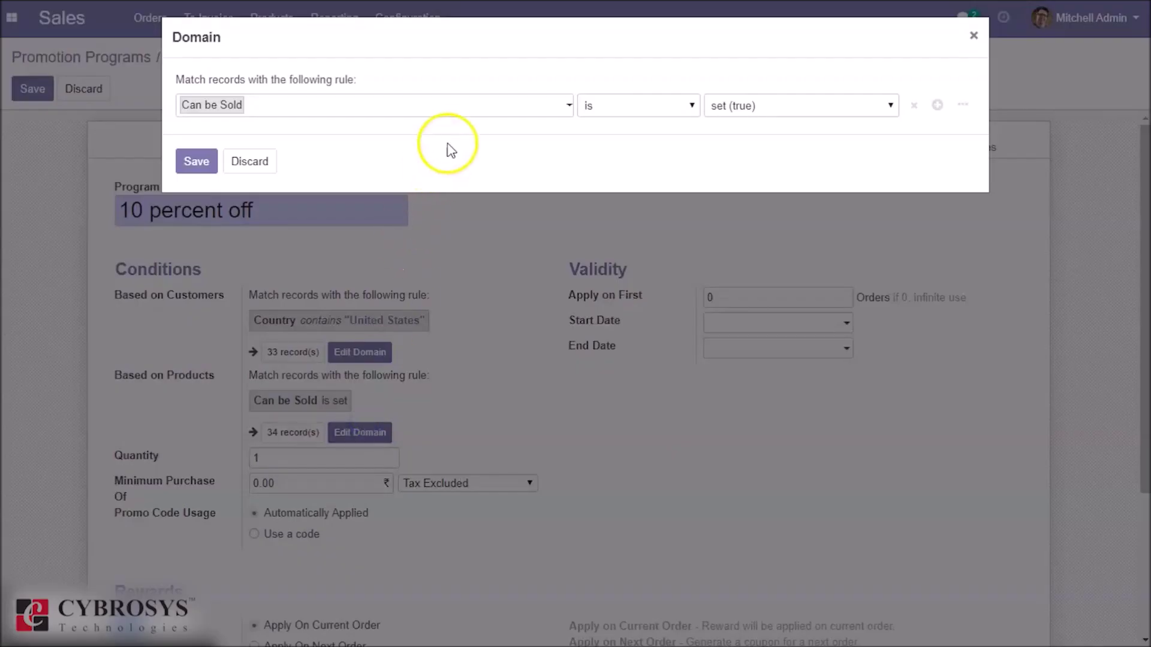
click(459, 118)
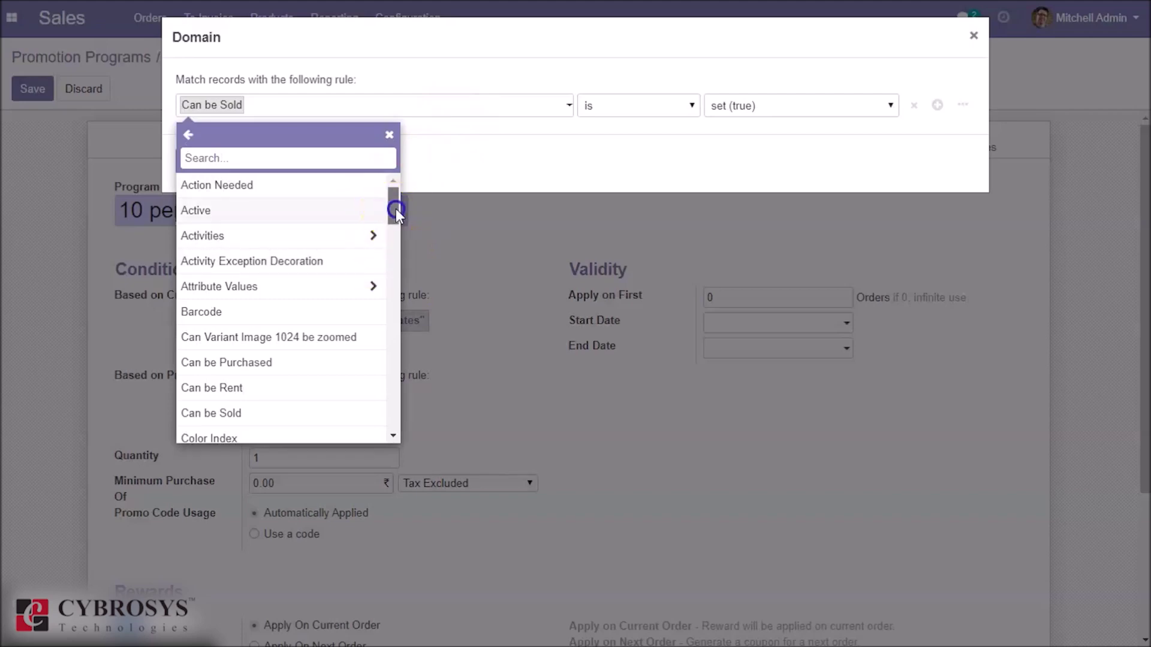
drag(395, 208, 393, 223)
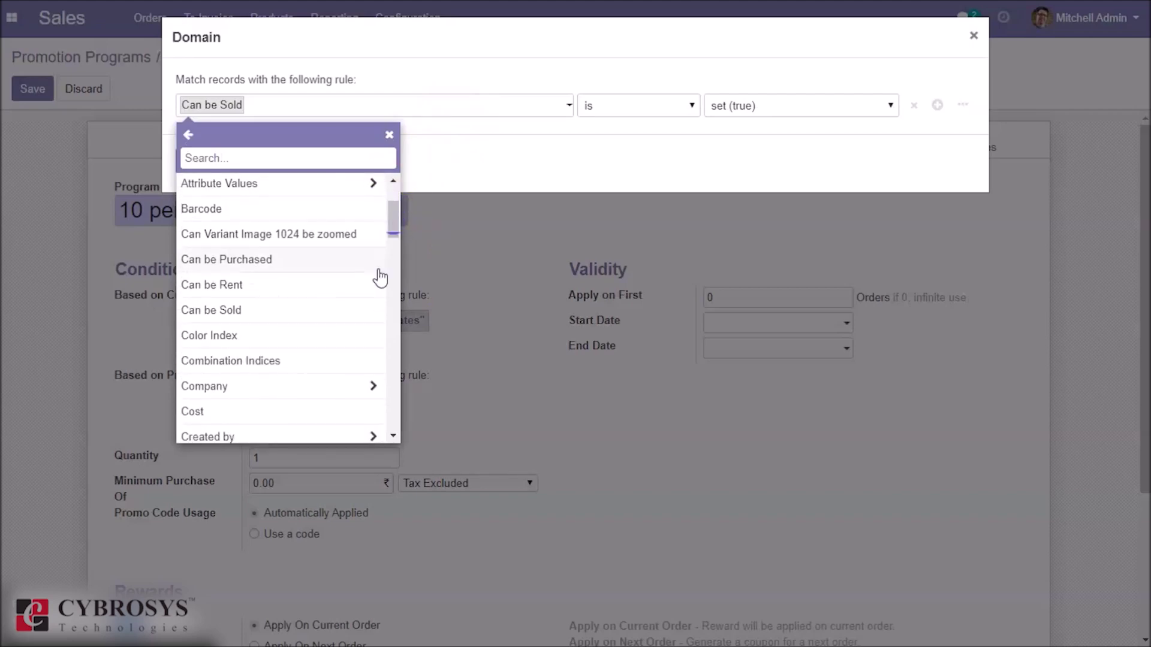
click(321, 408)
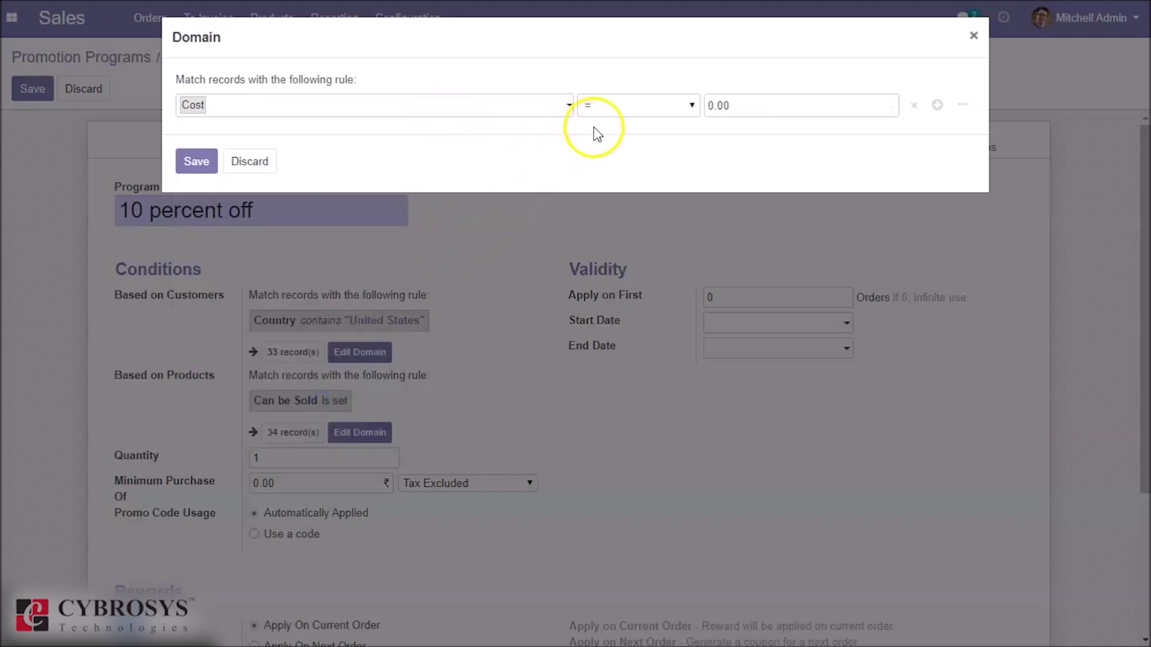
click(607, 112)
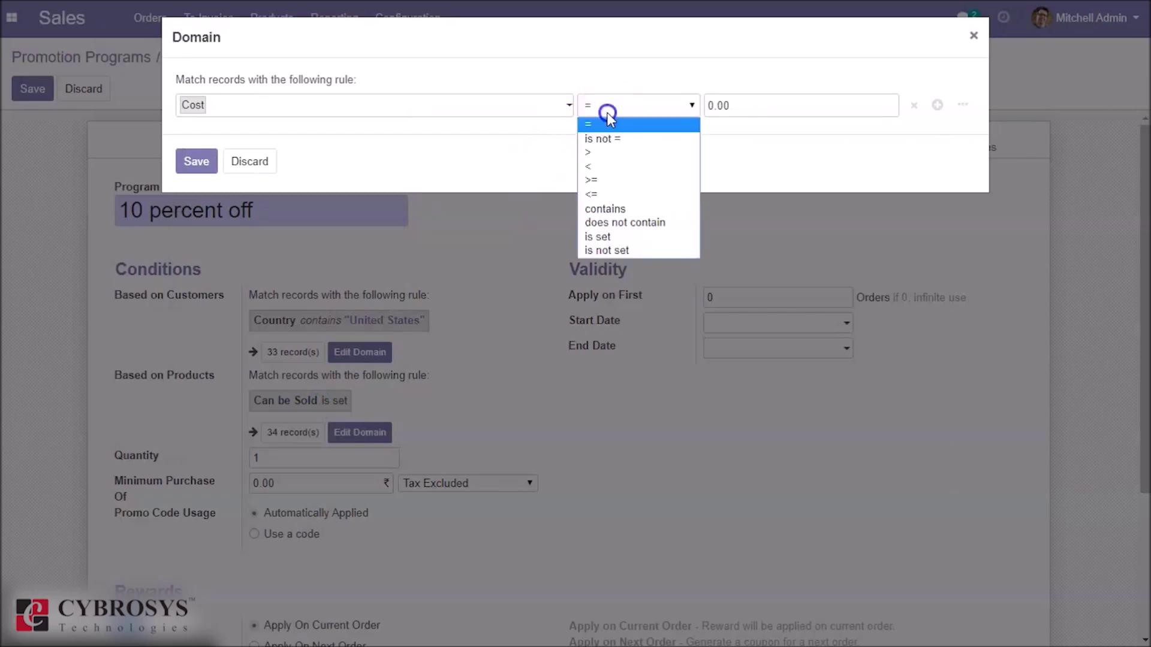
click(608, 168)
double_click(721, 106)
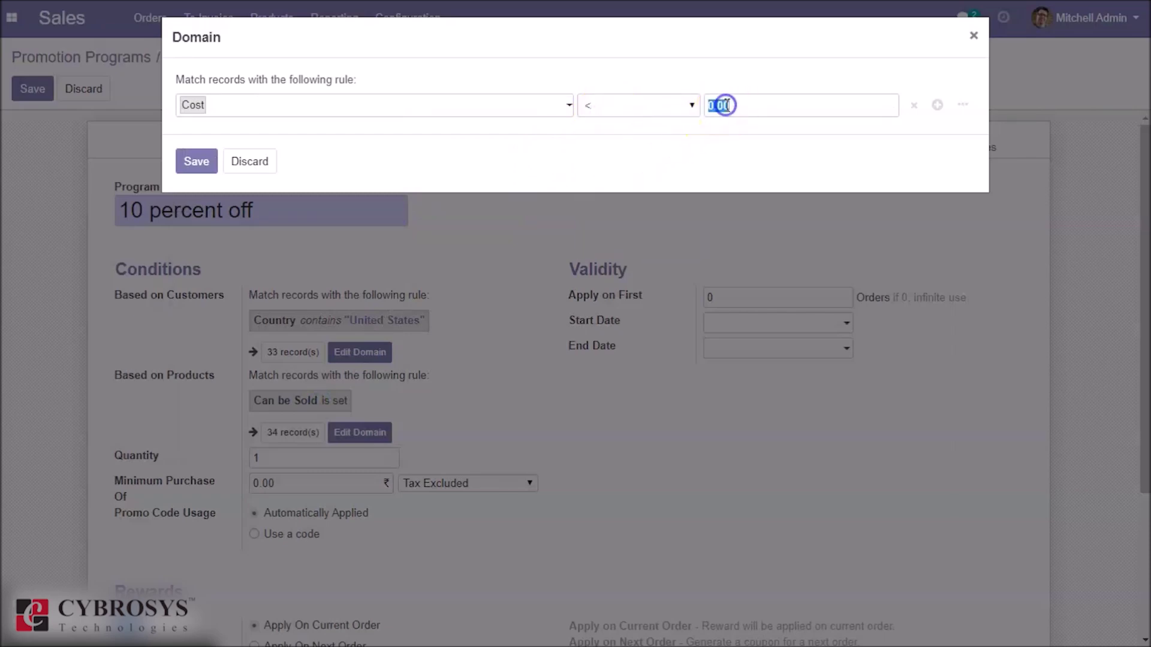
text(50)
click(197, 161)
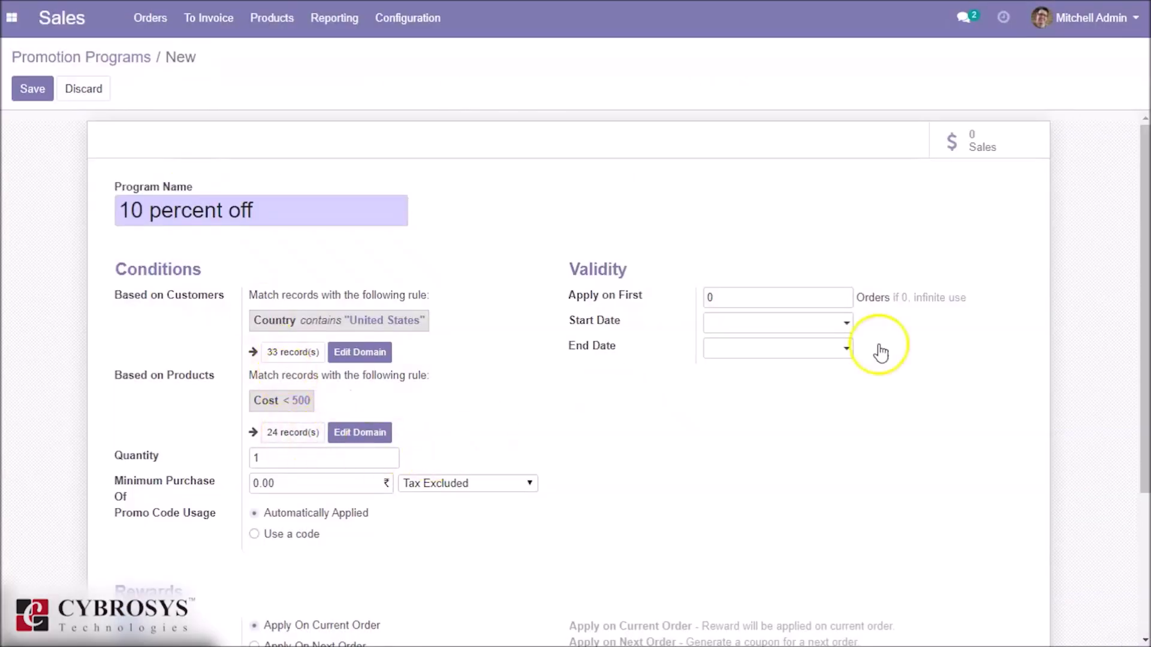
Review the draft's conditions and 10.00 Percentage order discount, focusing the order limit field
drag(1143, 322, 1142, 336)
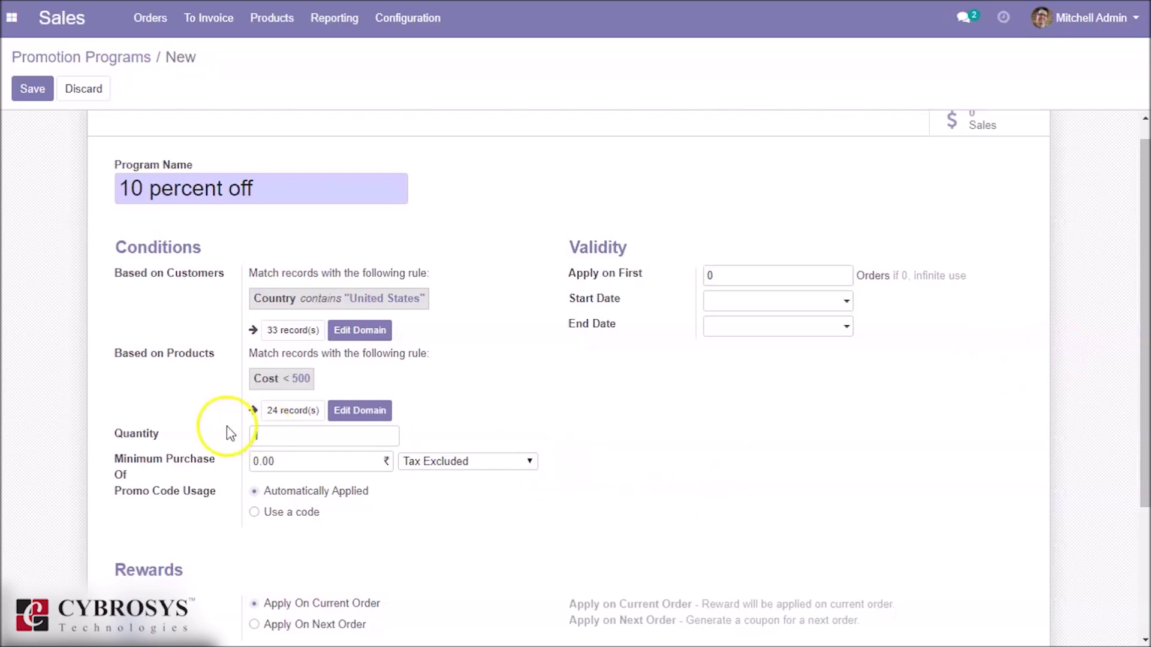
click(244, 460)
drag(244, 460, 340, 532)
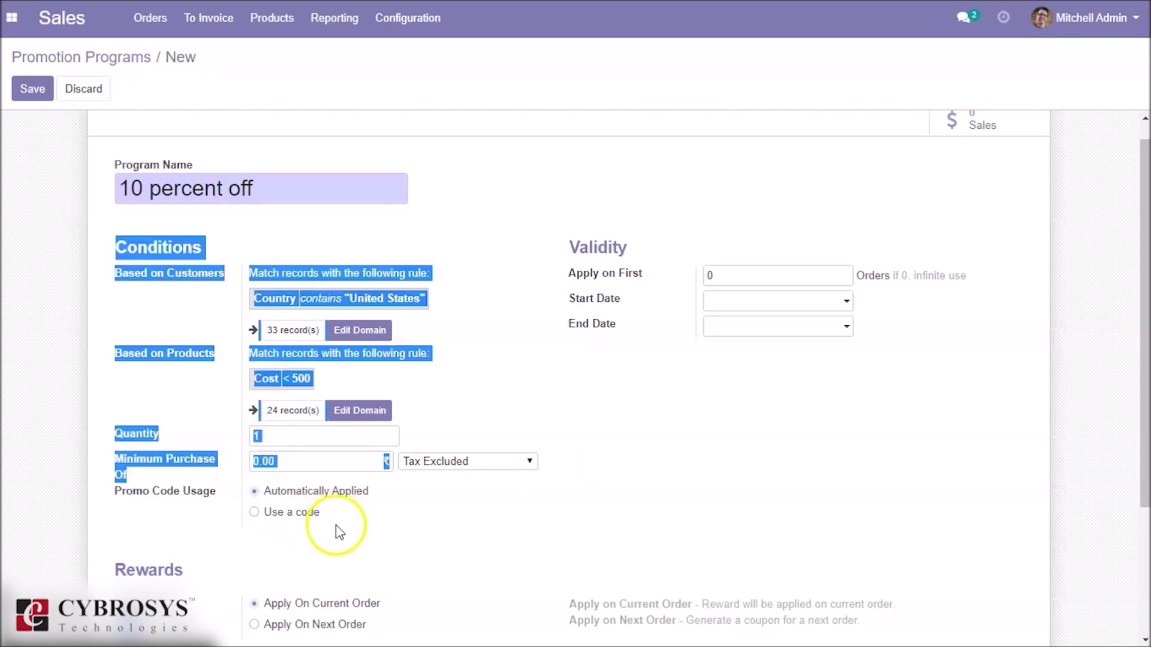
click(337, 529)
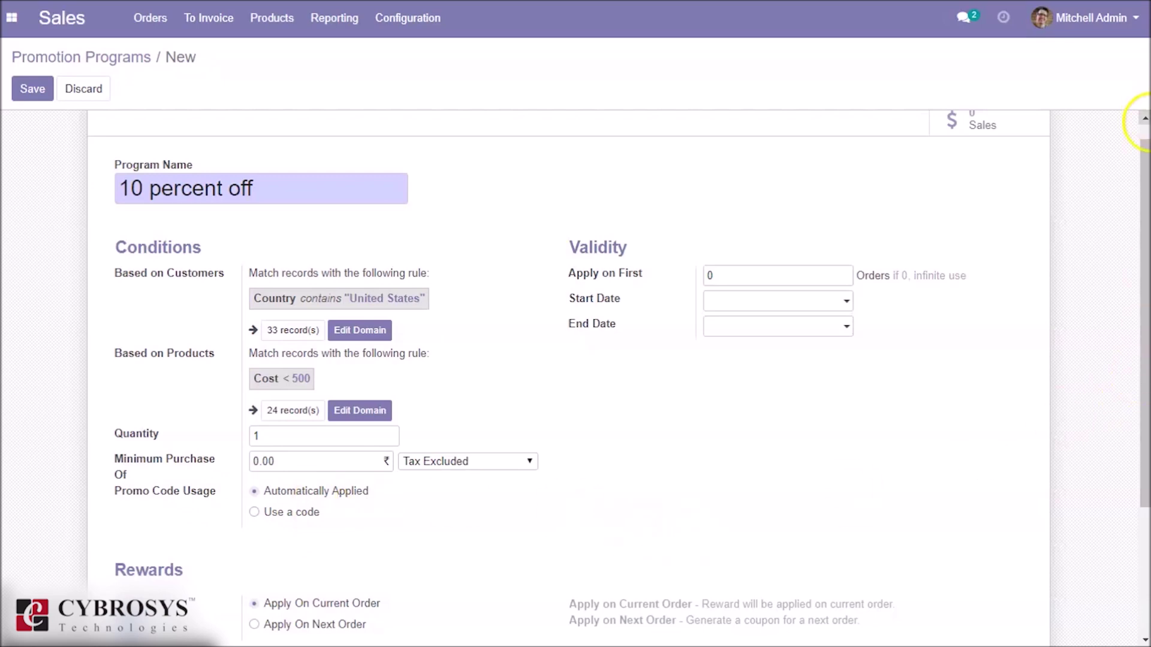
drag(1146, 166, 1145, 176)
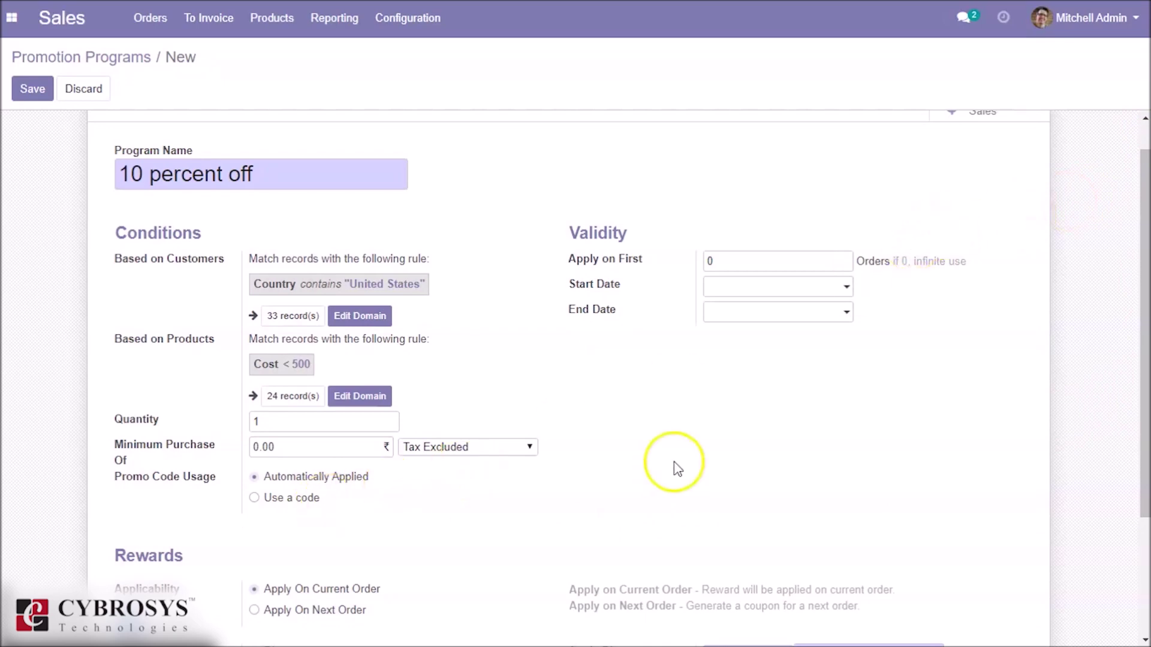
drag(1142, 383, 1142, 416)
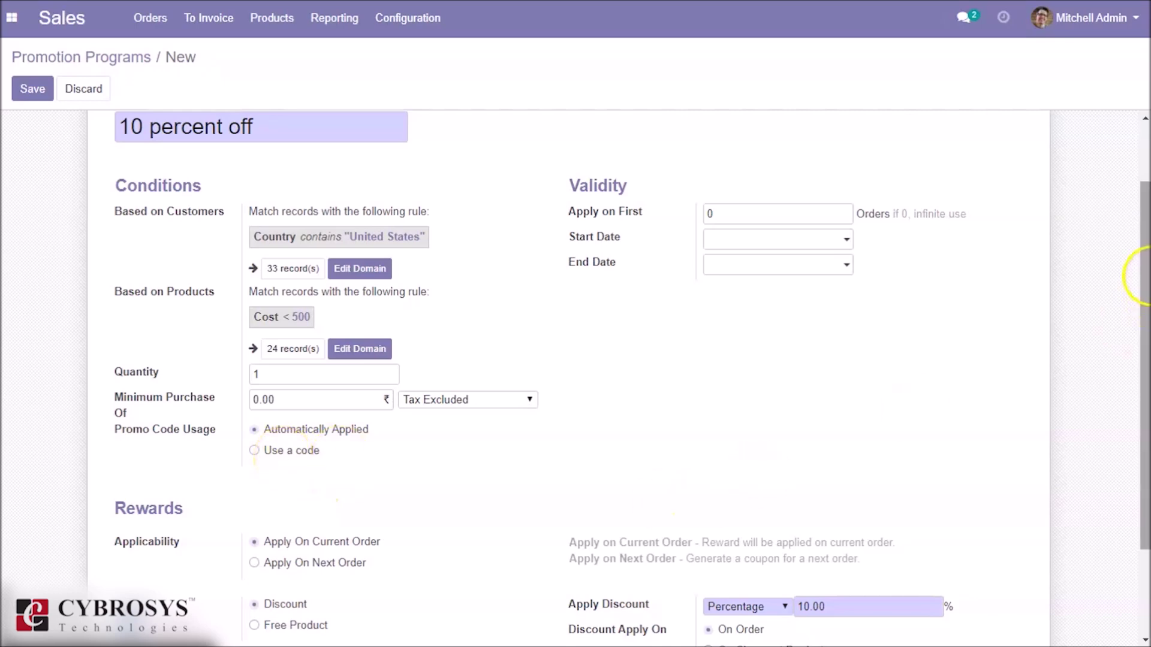
drag(1145, 279, 1145, 287)
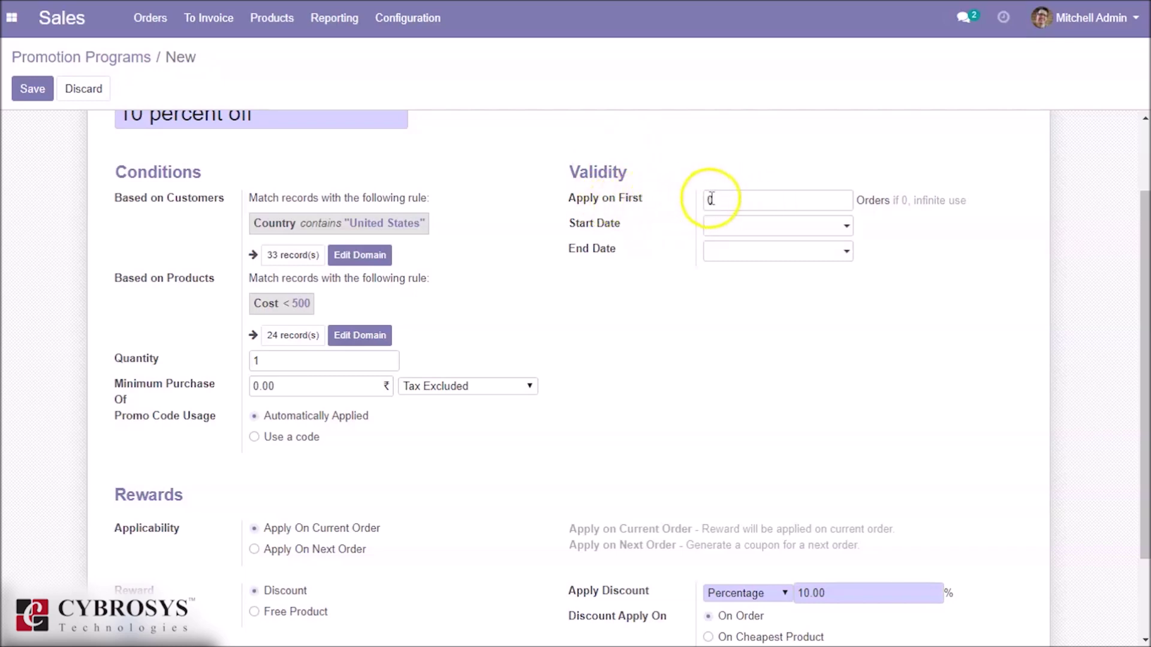
drag(1145, 376, 1145, 303)
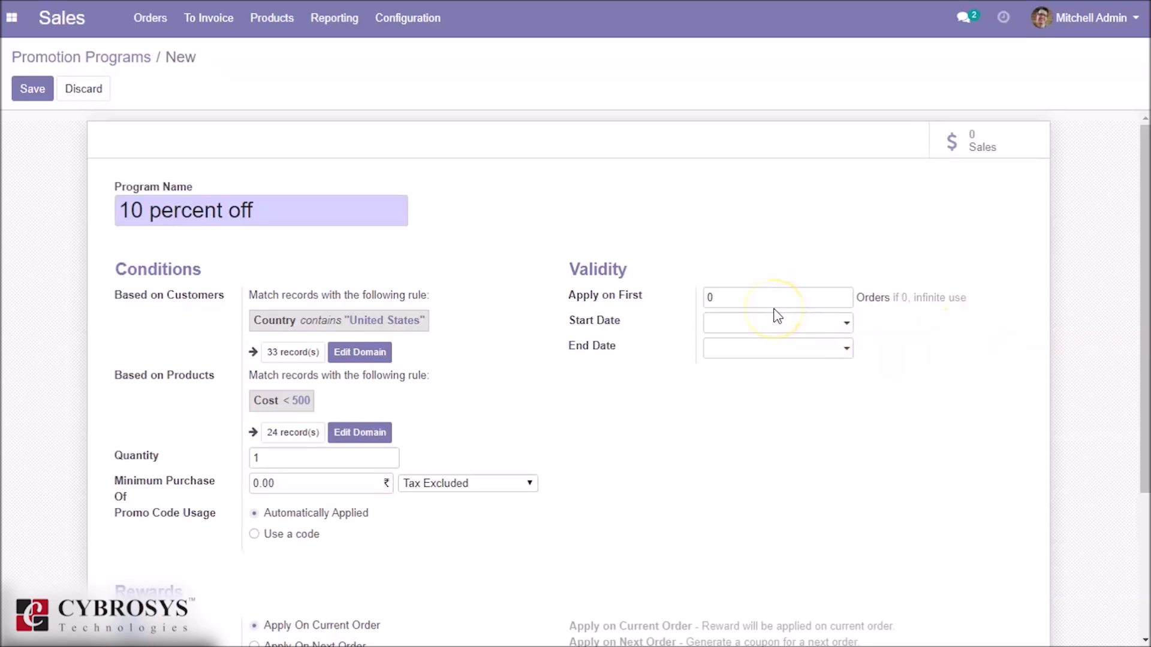
click(722, 296)
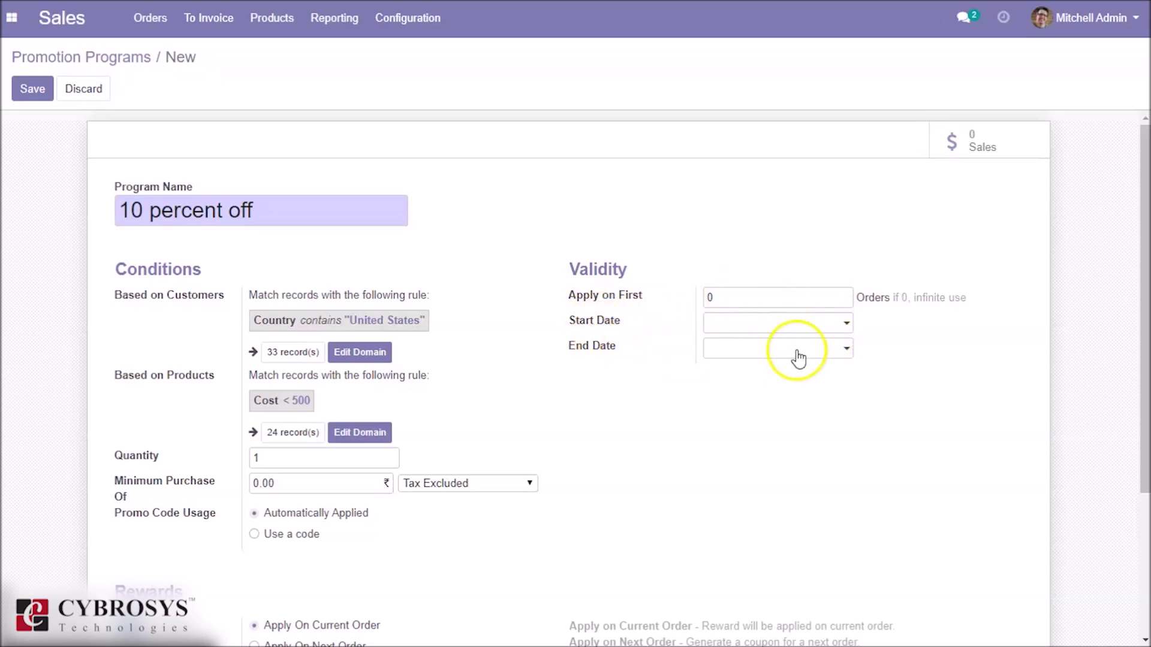
drag(1142, 351, 1141, 494)
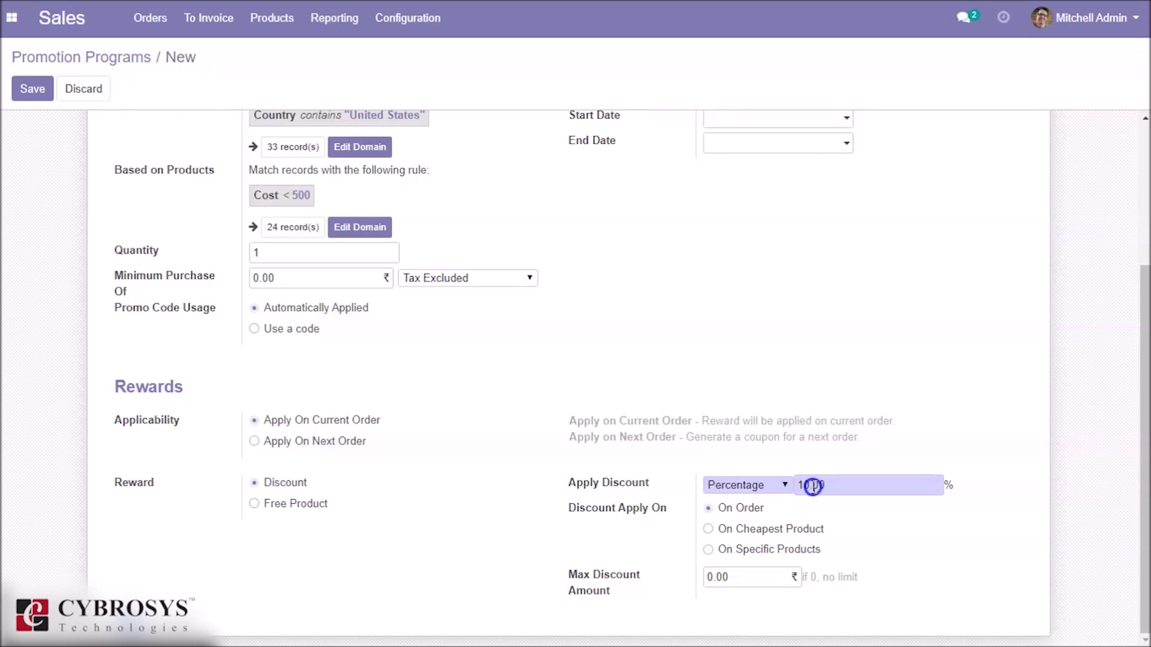
Keep the discount as Percentage and apply it On Specific Products
click(779, 489)
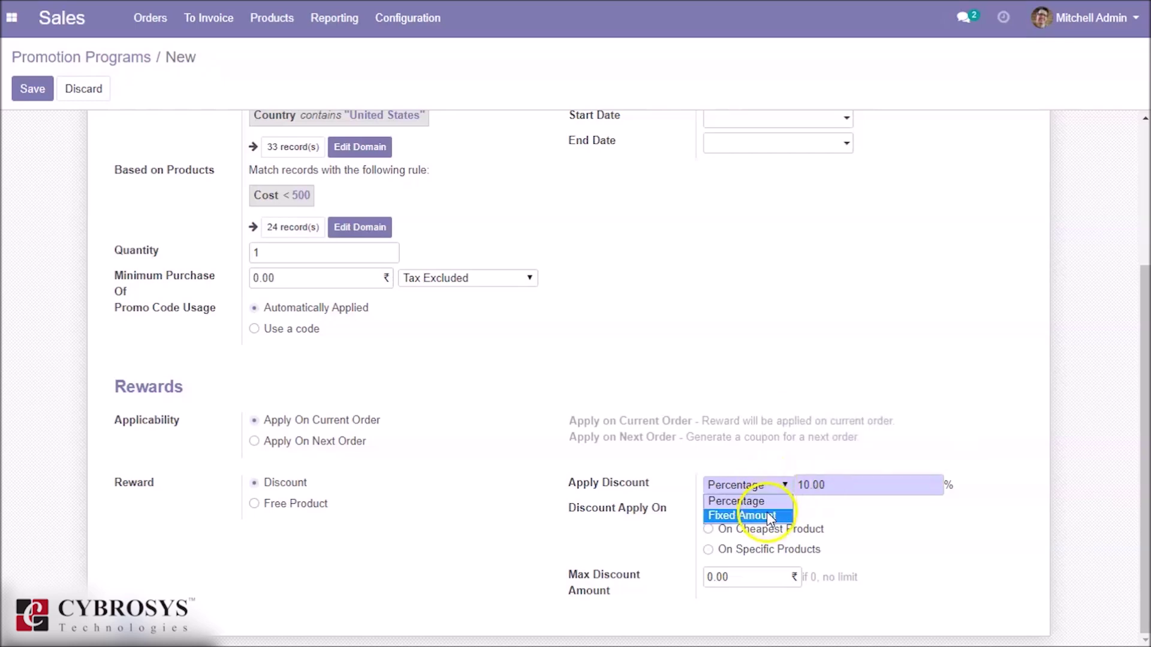
click(768, 513)
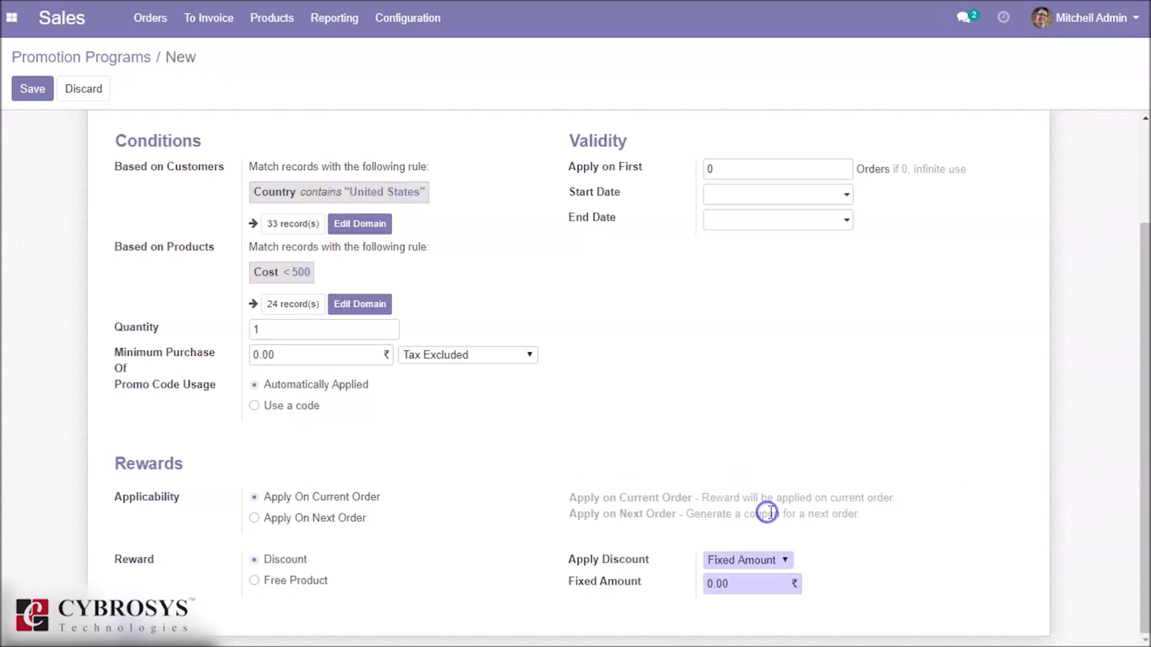
click(750, 560)
click(749, 573)
click(706, 520)
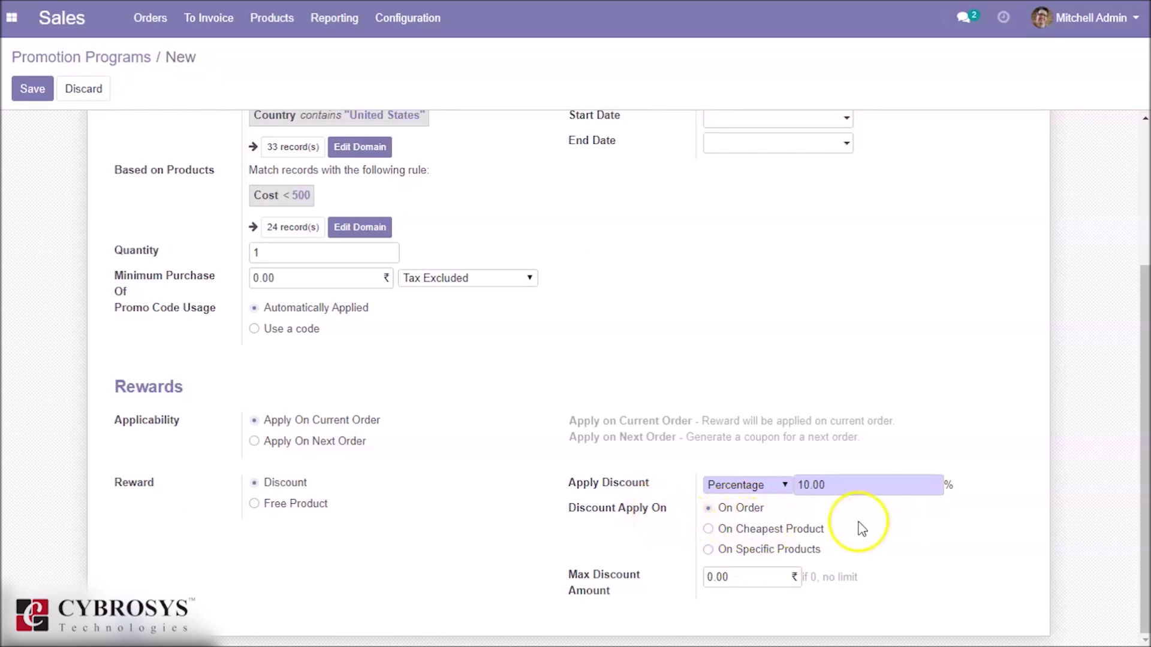
click(772, 552)
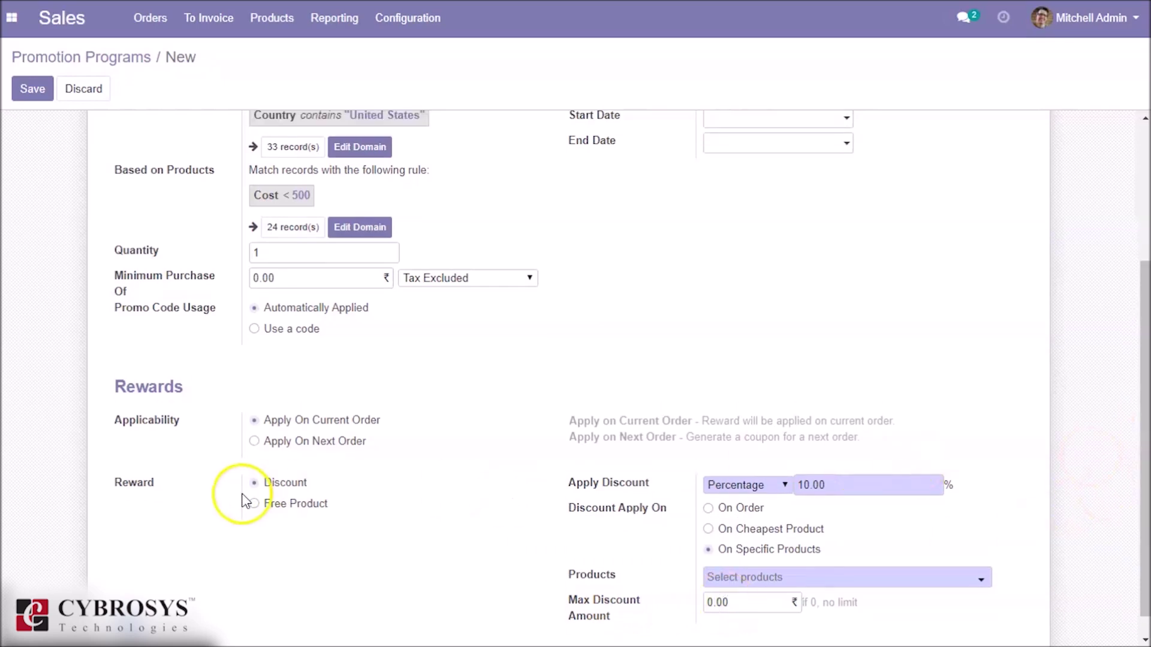
Try a Free Product reward, then discard the unsaved promotion and go to Coupon Programs
click(267, 507)
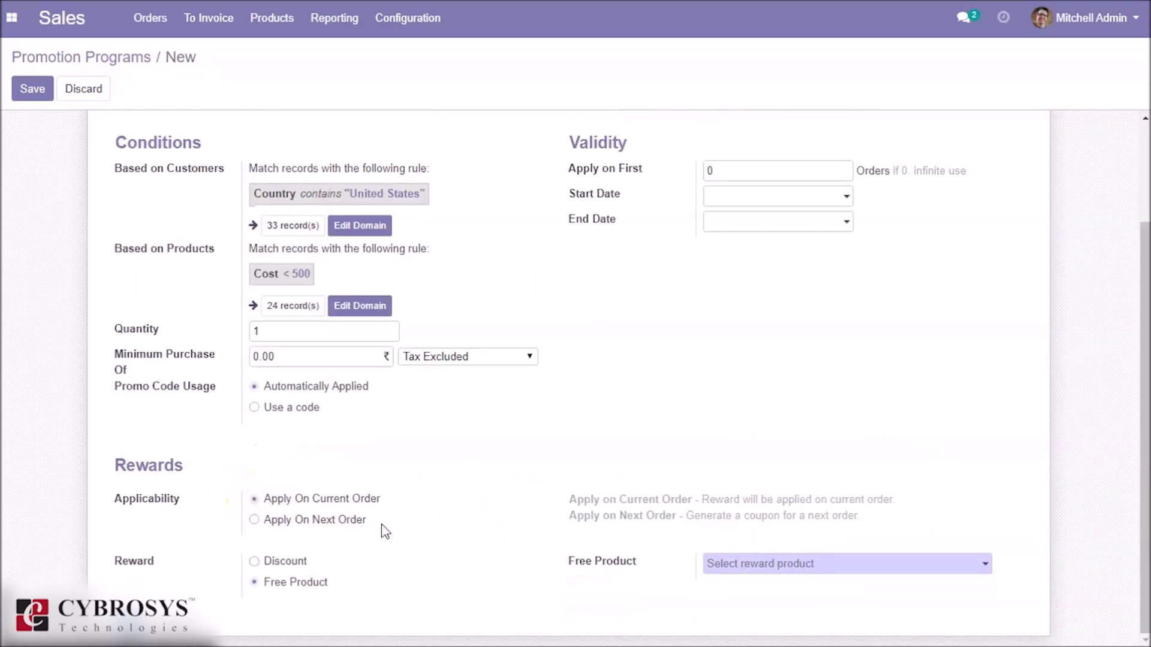
click(743, 571)
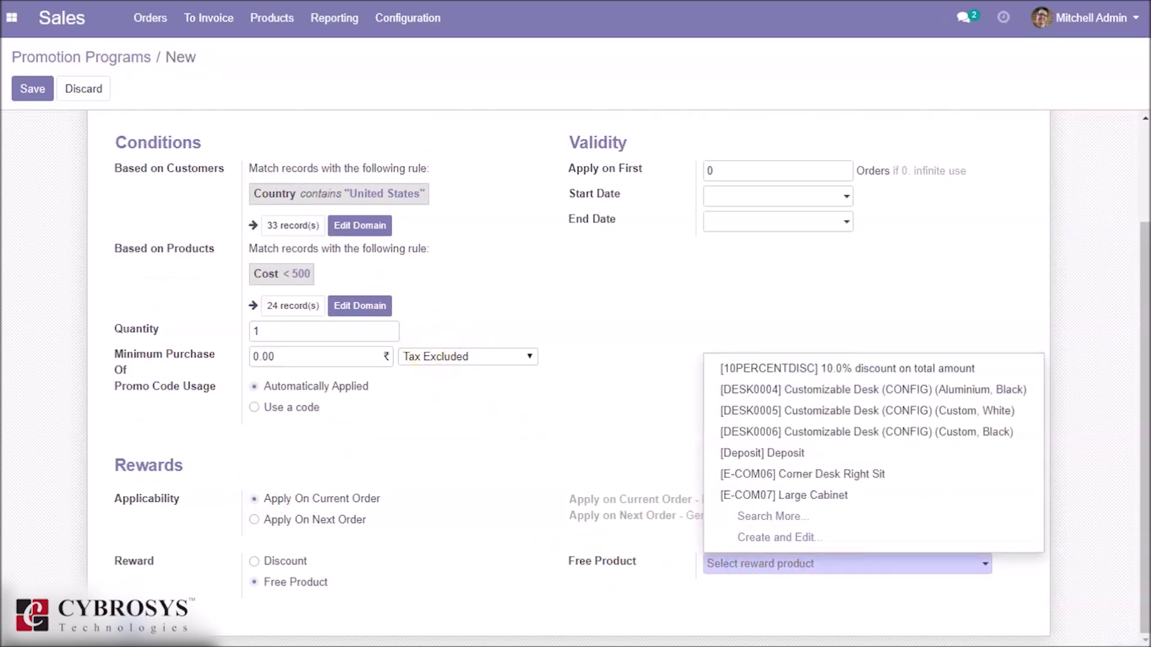
click(28, 102)
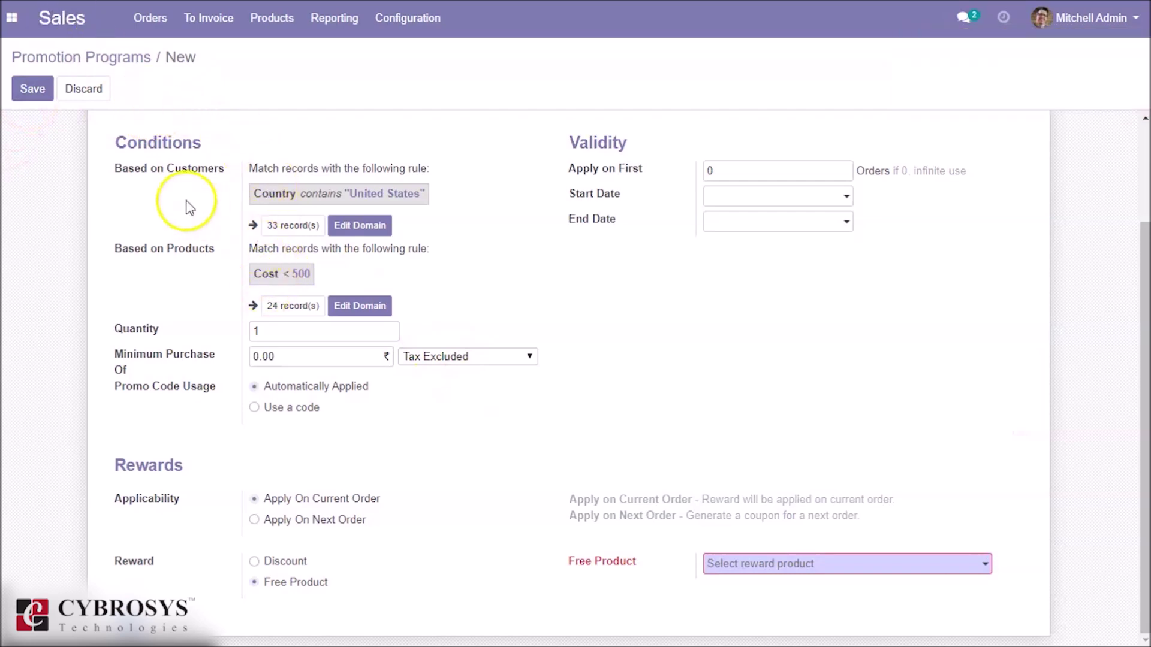
click(95, 93)
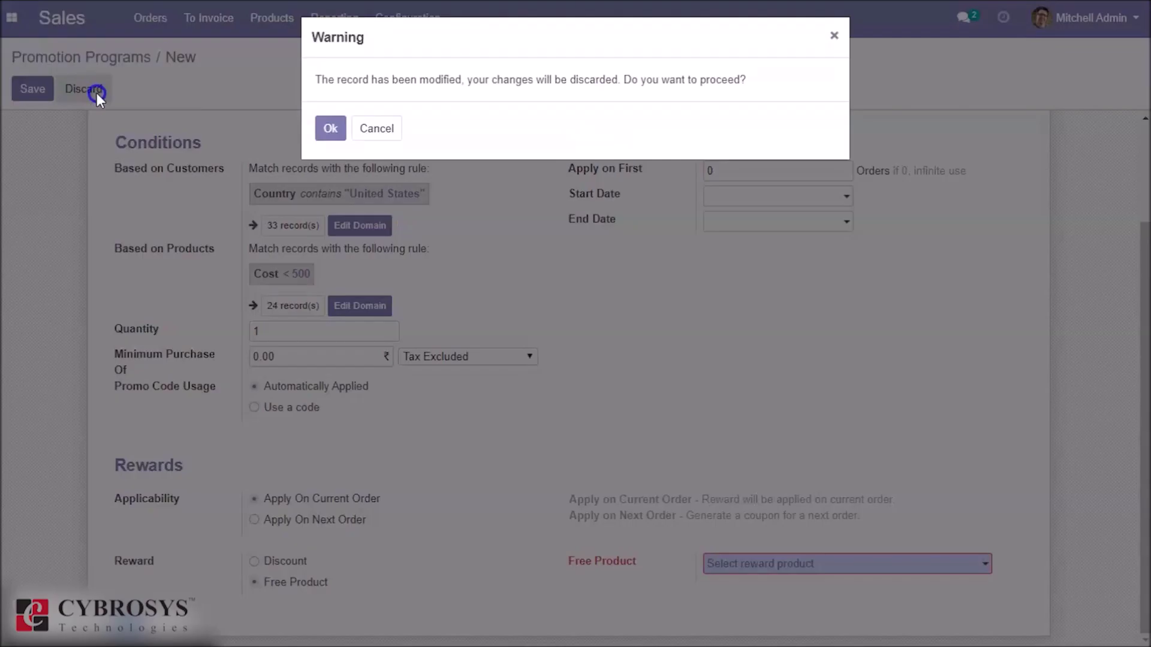
click(330, 129)
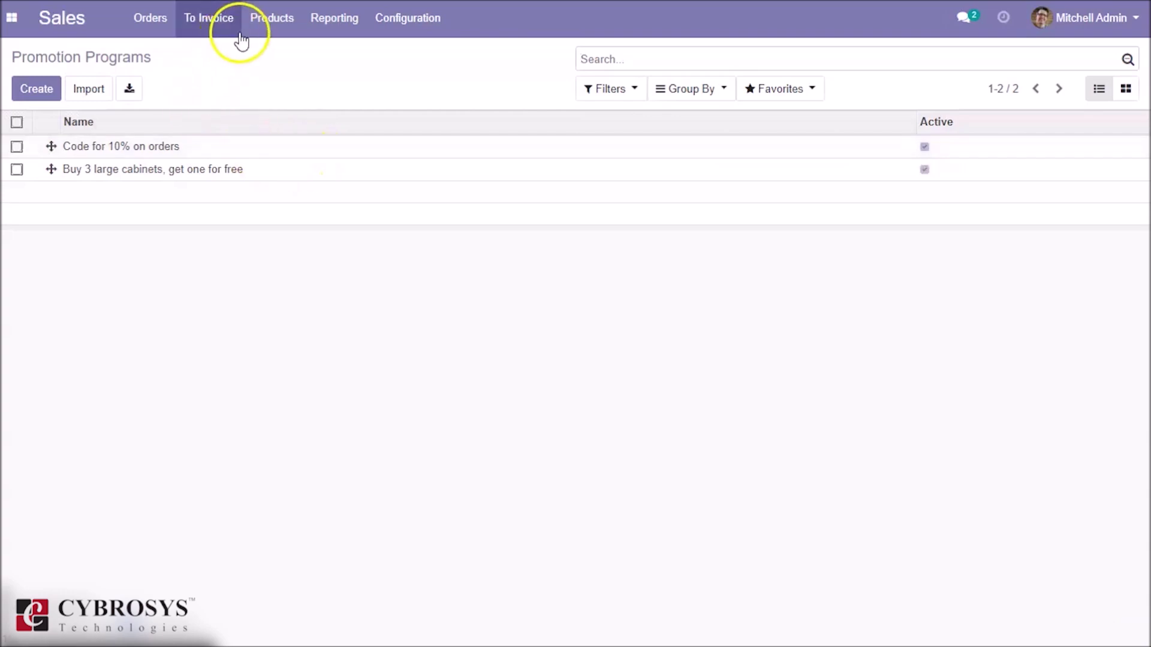
click(268, 22)
click(279, 116)
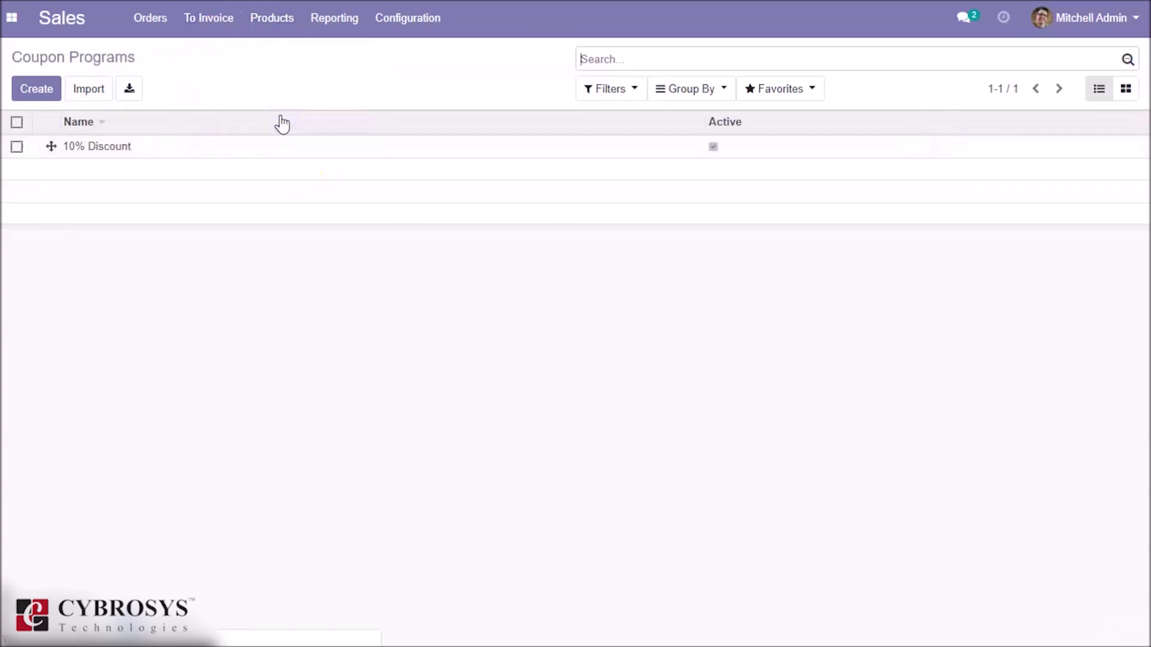
Open the 10% Discount coupon program for editing and review its 1-day validity
click(238, 147)
click(30, 89)
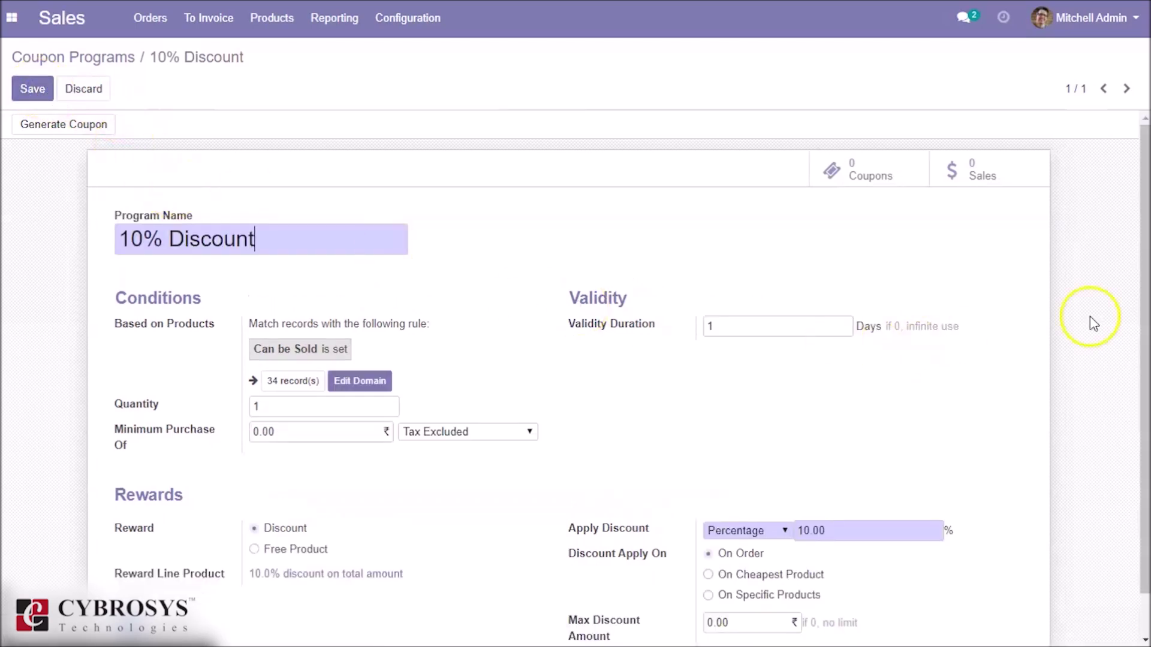
scroll(1146, 369, down, 1)
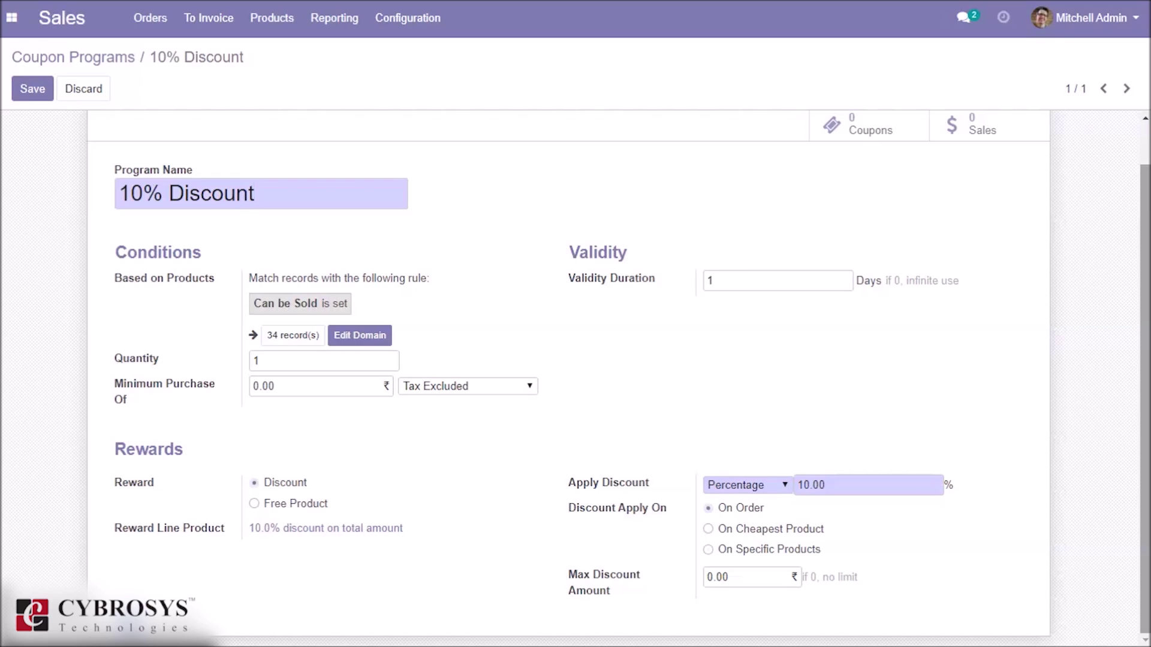
scroll(1146, 369, up, 1)
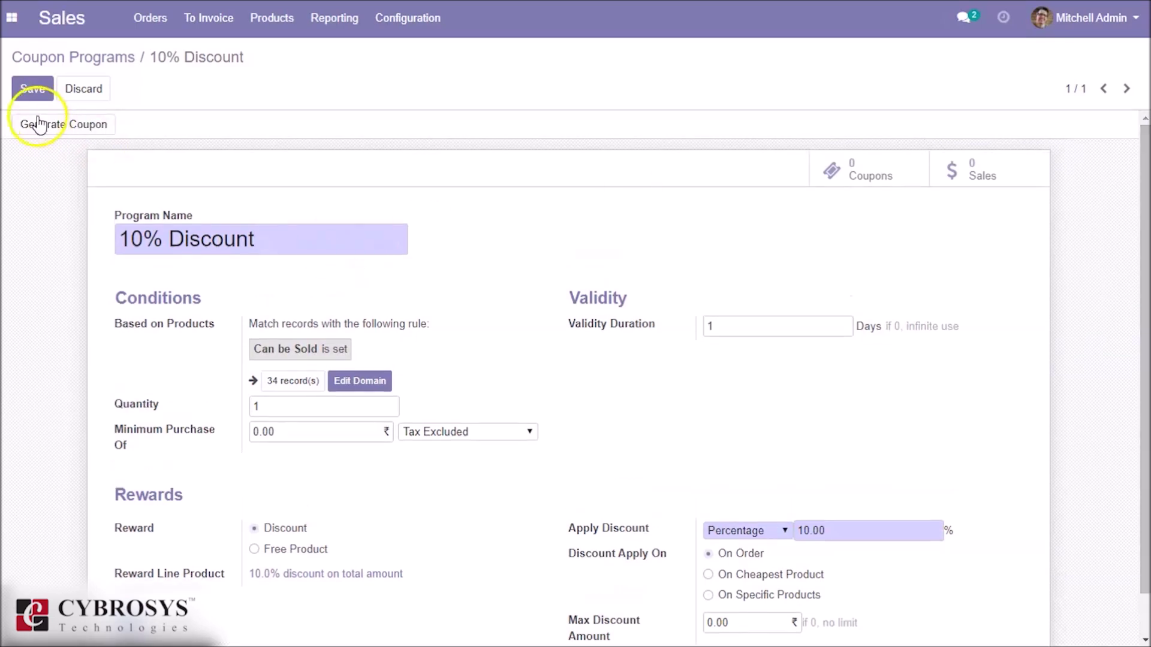
mouse_move(143, 333)
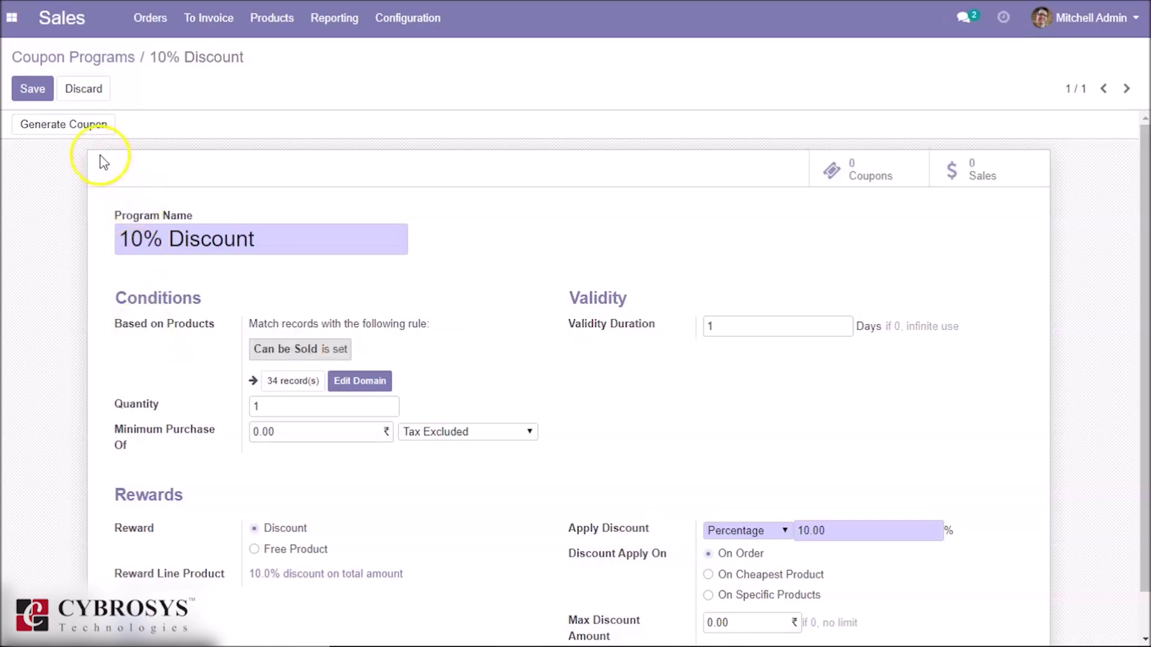
Generate one coupon for the 10% Discount program by Number of Coupons
click(93, 131)
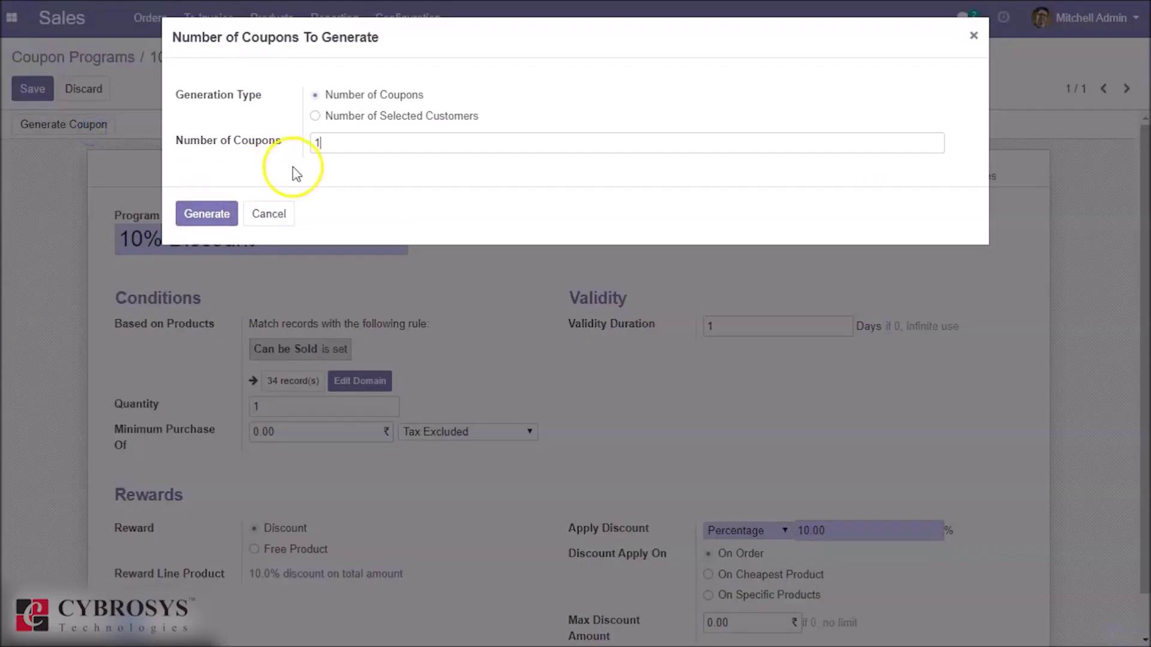
click(352, 117)
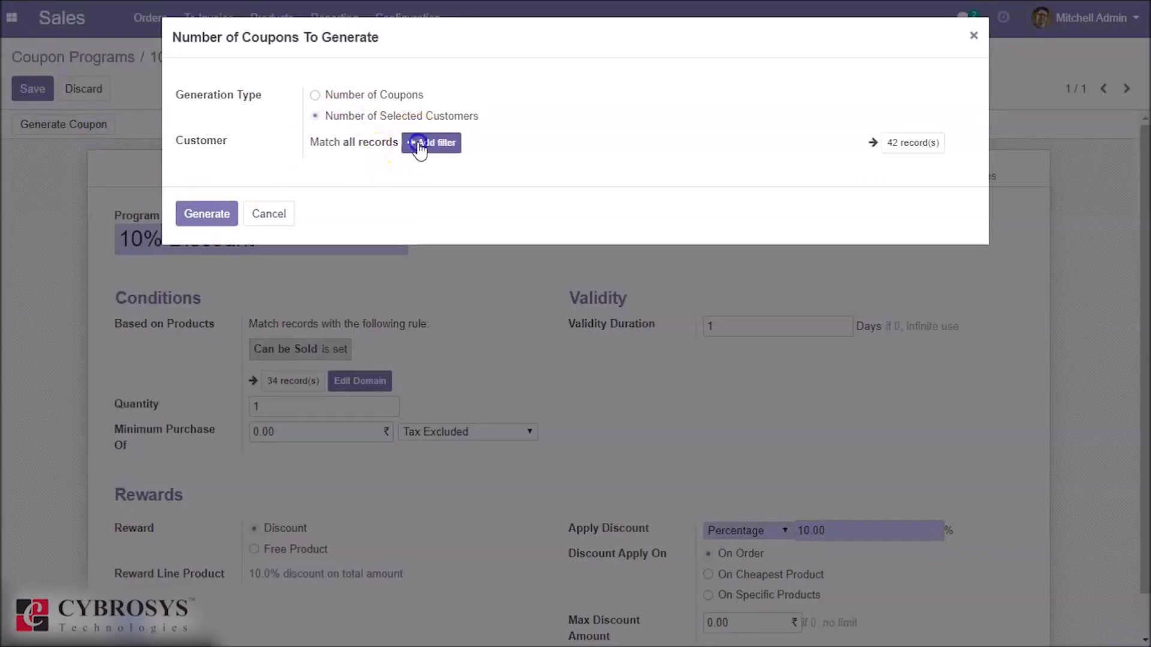
click(420, 145)
click(484, 171)
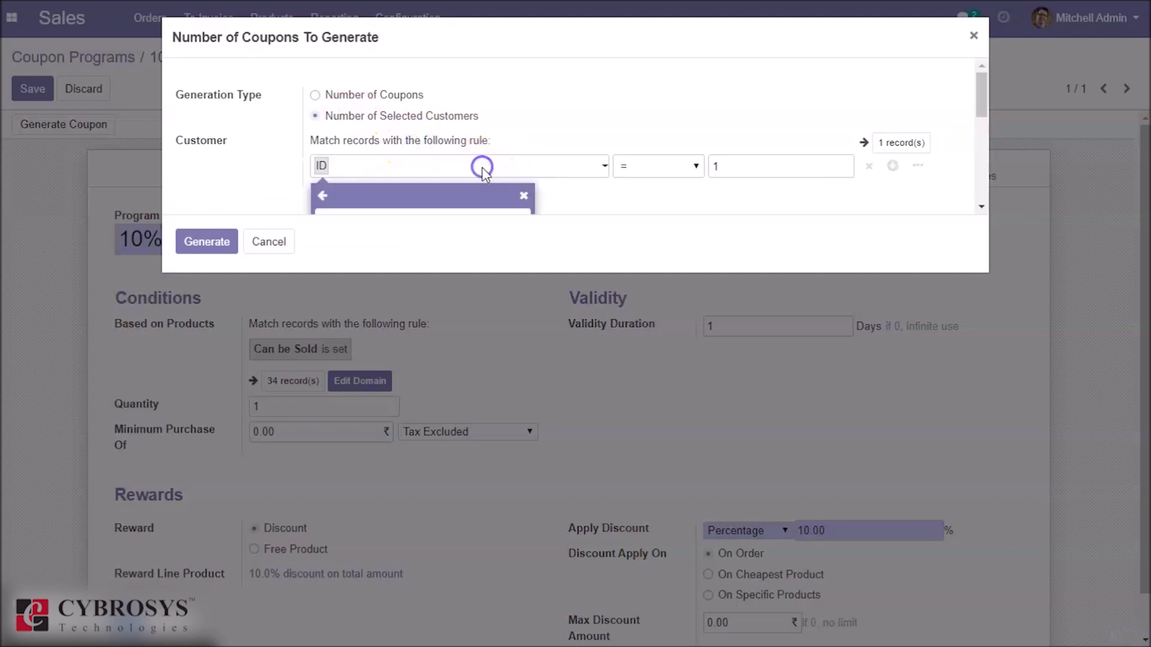
click(520, 196)
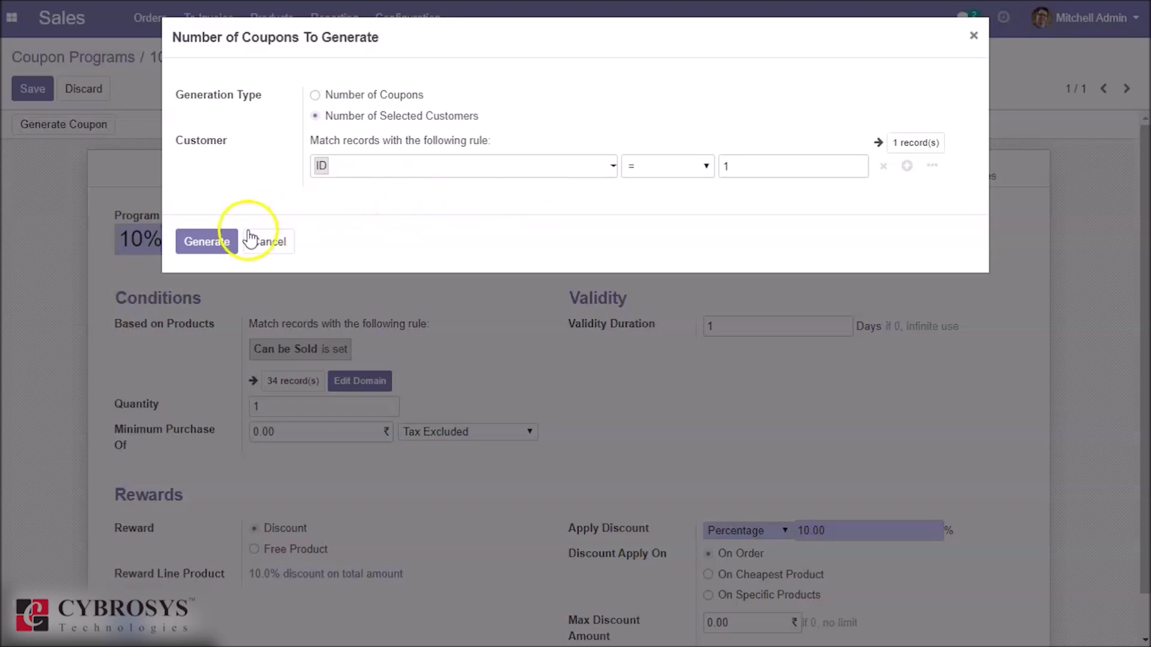
click(365, 92)
click(206, 213)
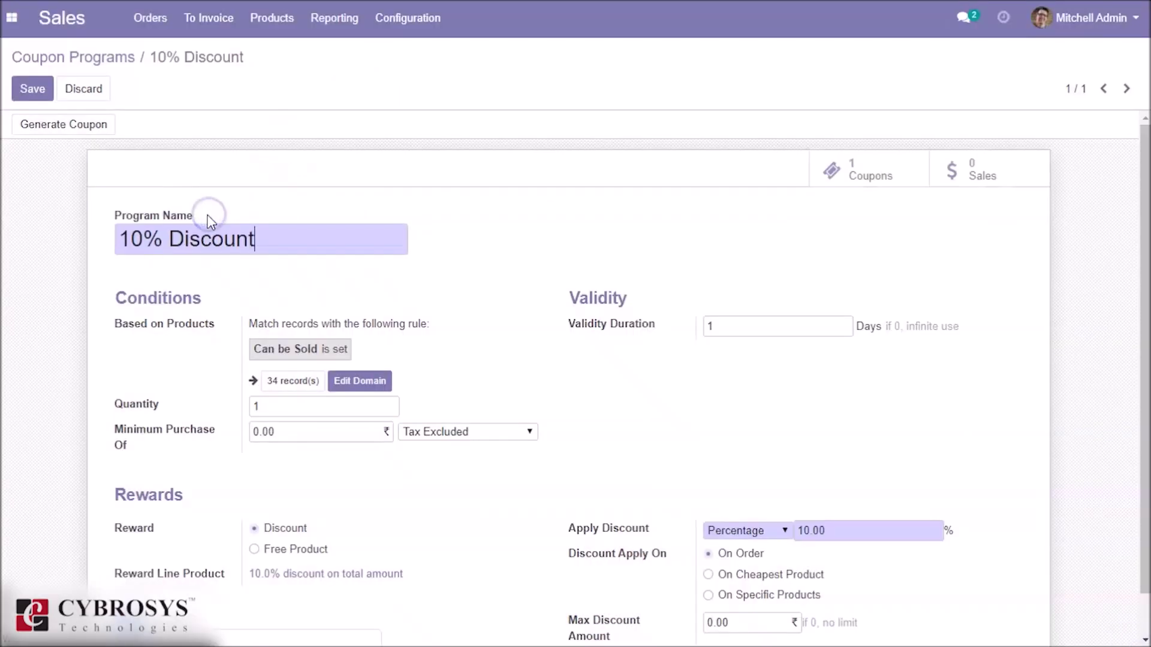
Save the program, open its generated coupon, and copy the coupon code
click(34, 90)
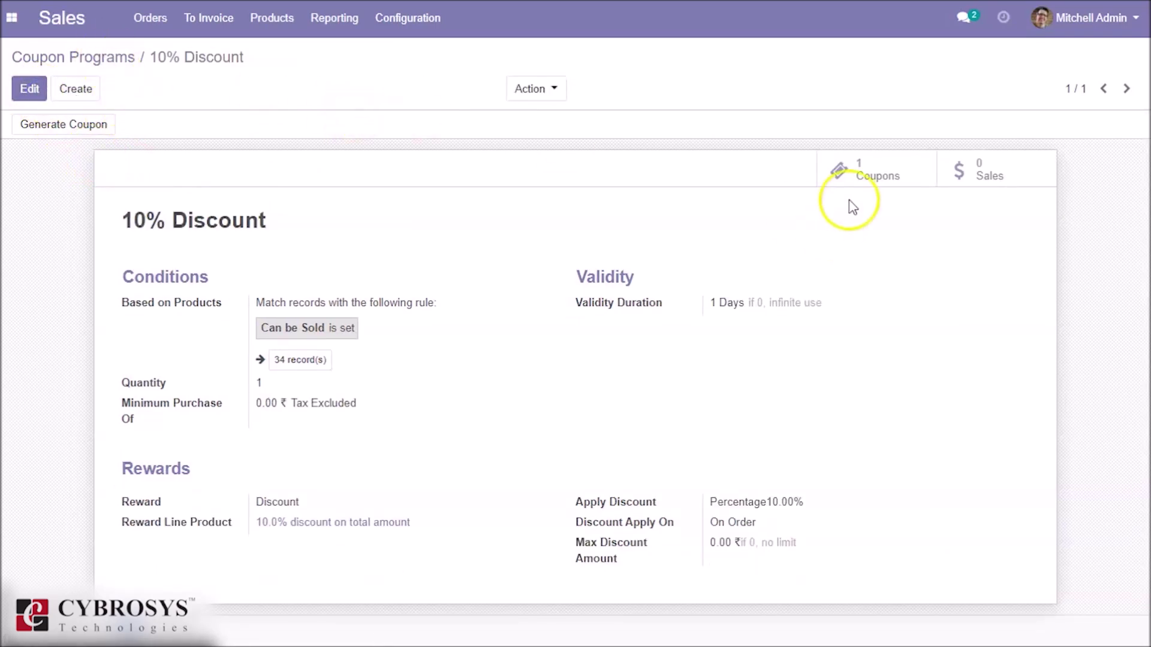
click(860, 180)
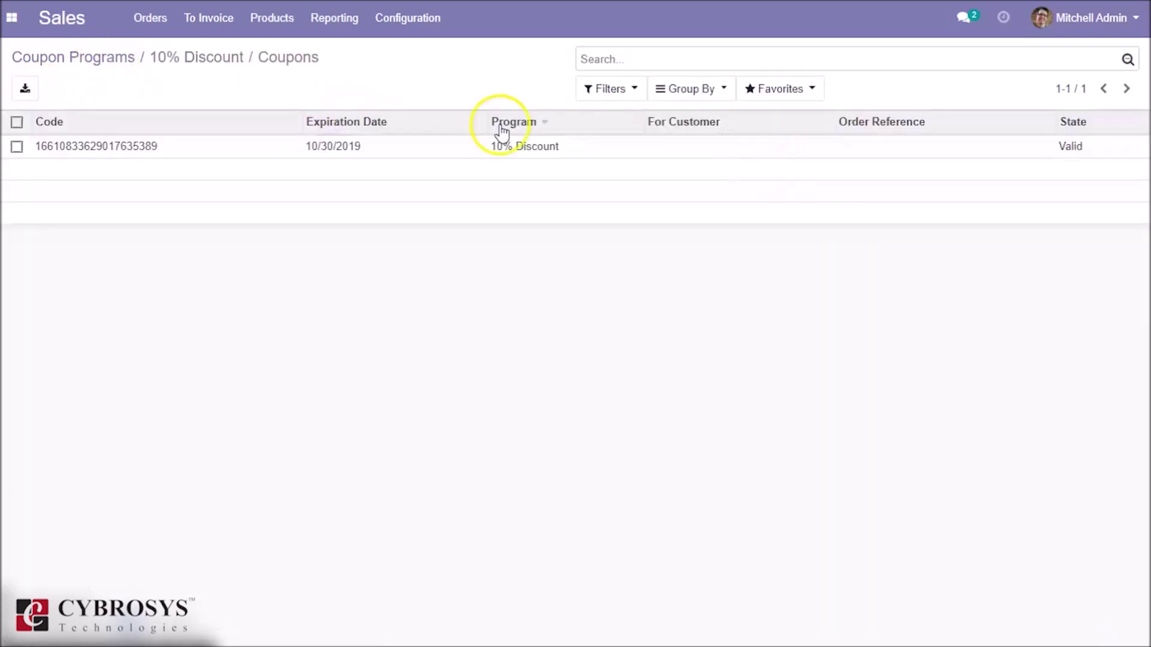
click(447, 157)
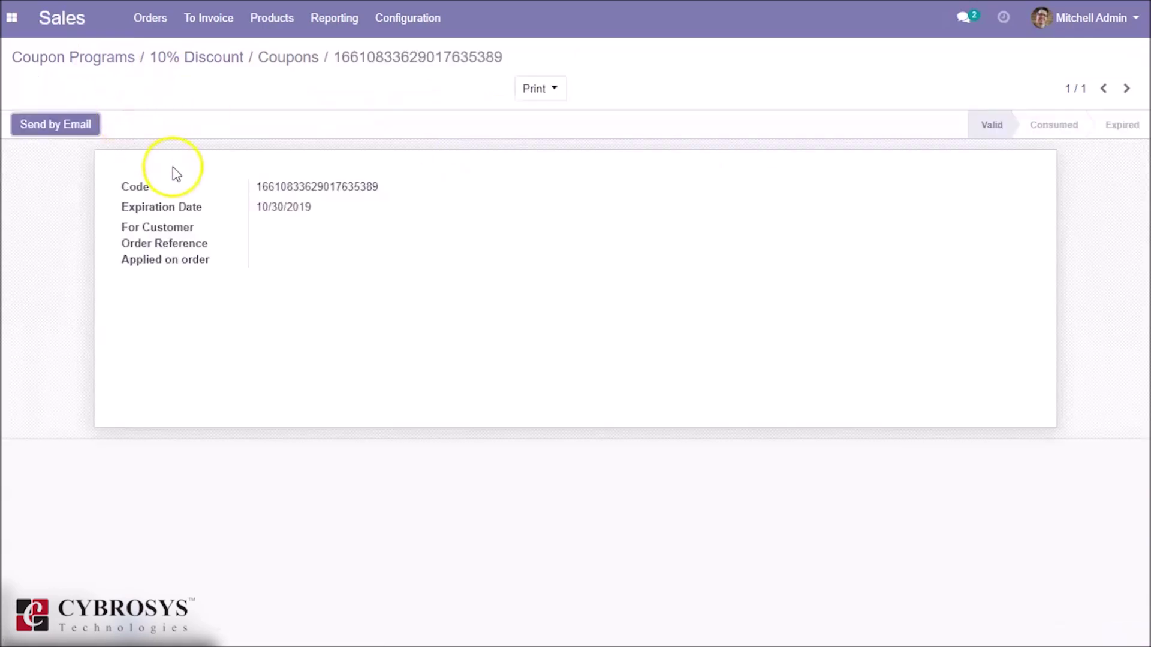
double_click(291, 187)
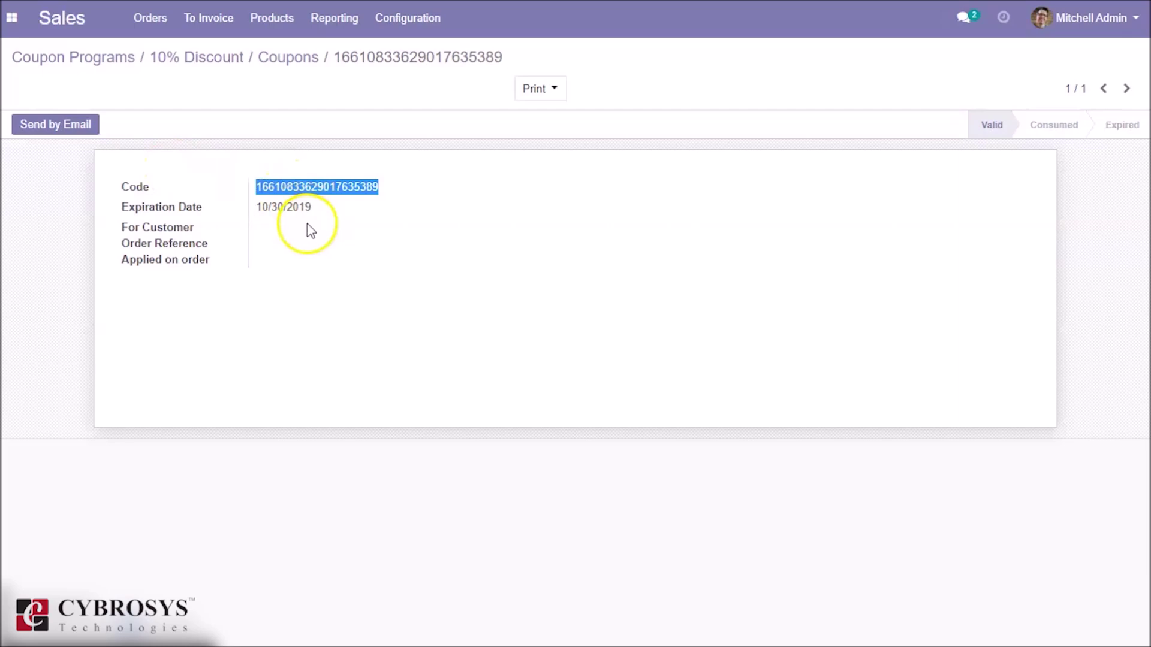
click(231, 204)
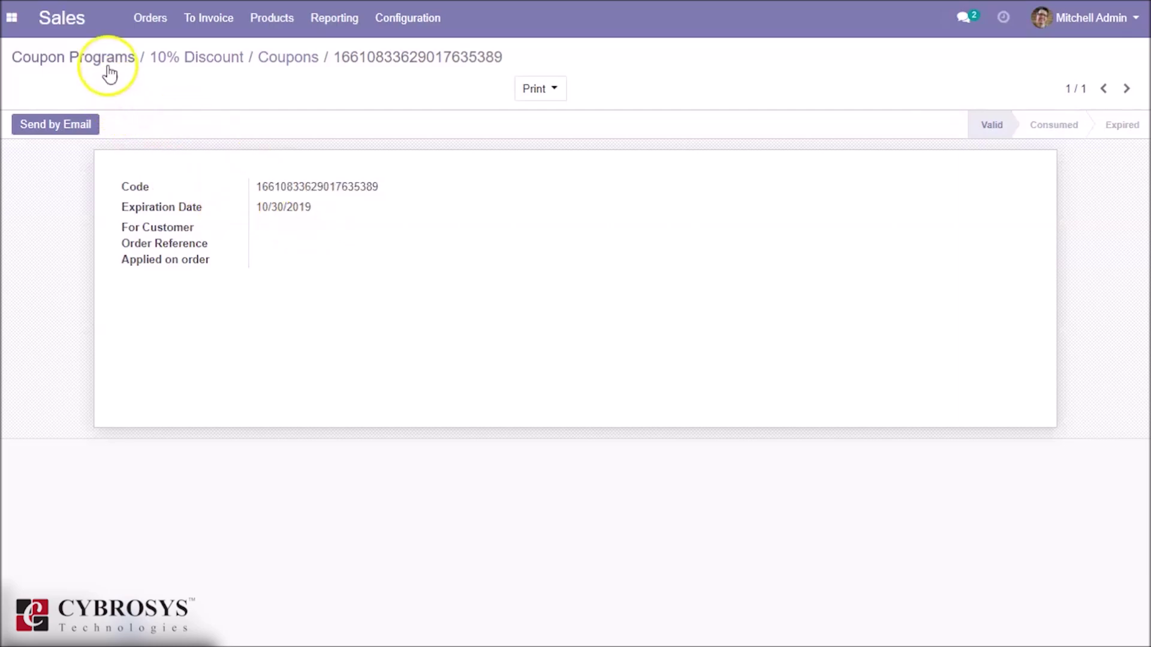
Re-save the 10% Discount program and go to the Quotations list
click(185, 58)
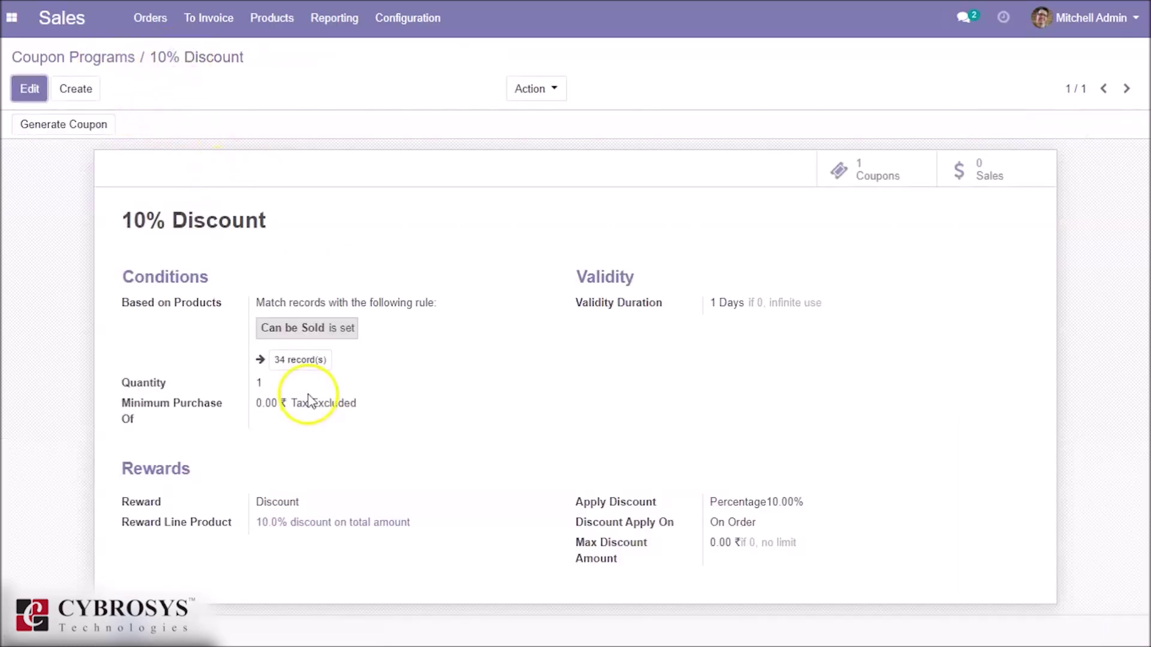
click(18, 75)
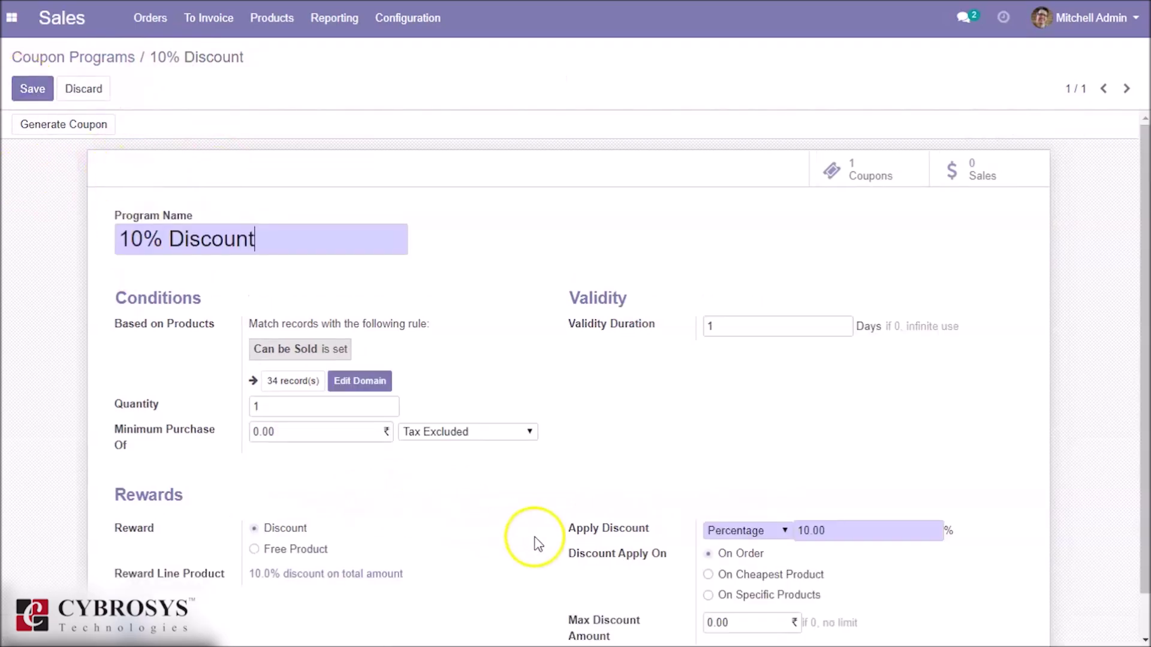
drag(1139, 462, 1139, 493)
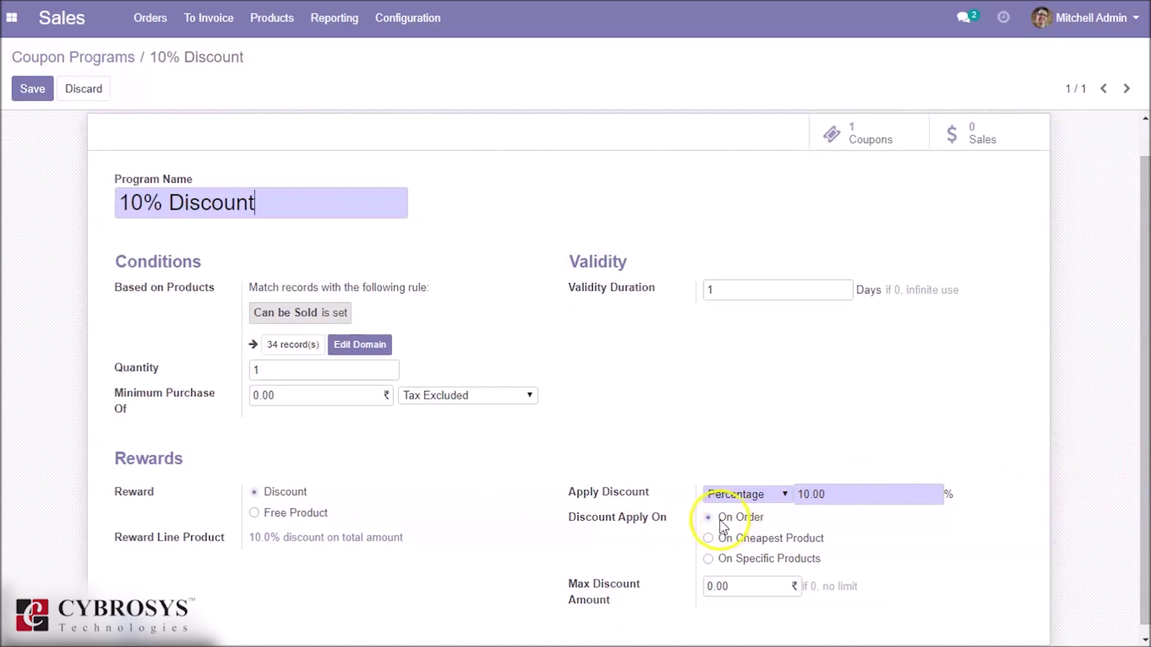
click(30, 89)
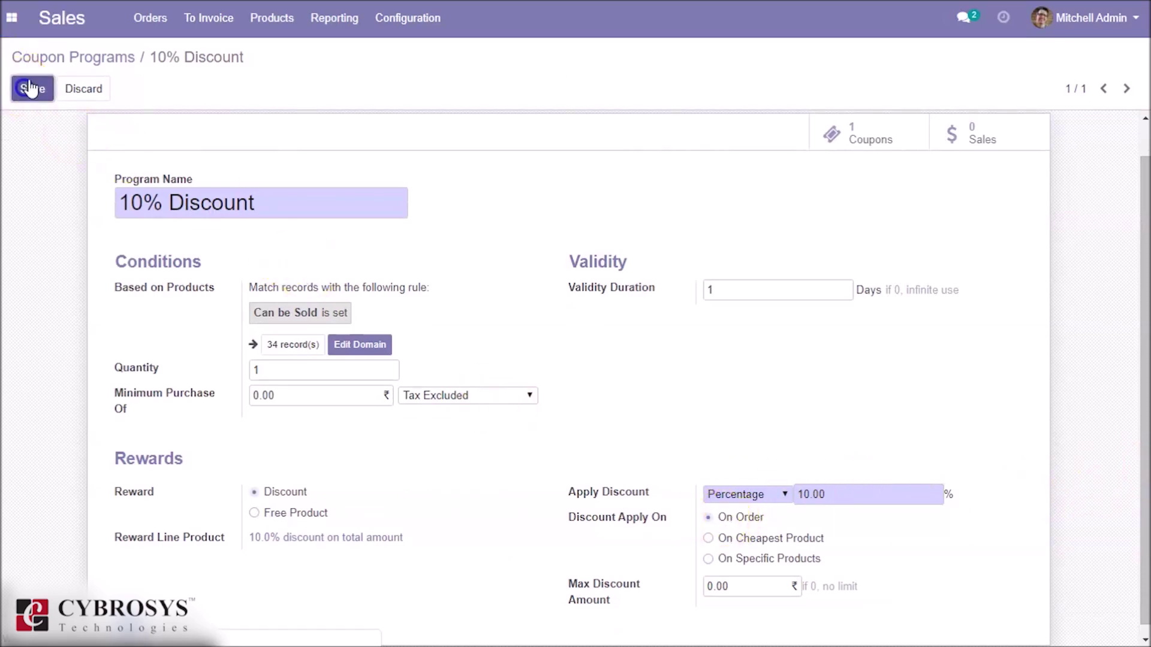
click(146, 18)
click(150, 52)
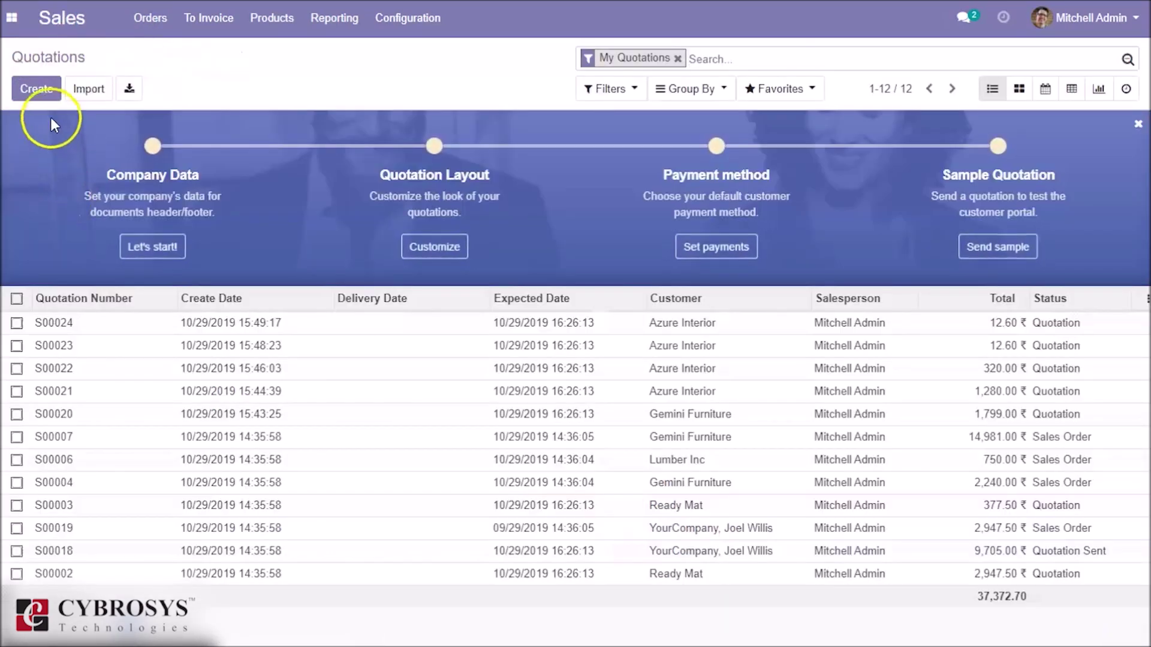
Create a quotation for Gemini Furniture with [E-COM07] Large Cabinet and apply the 10% coupon code
click(40, 93)
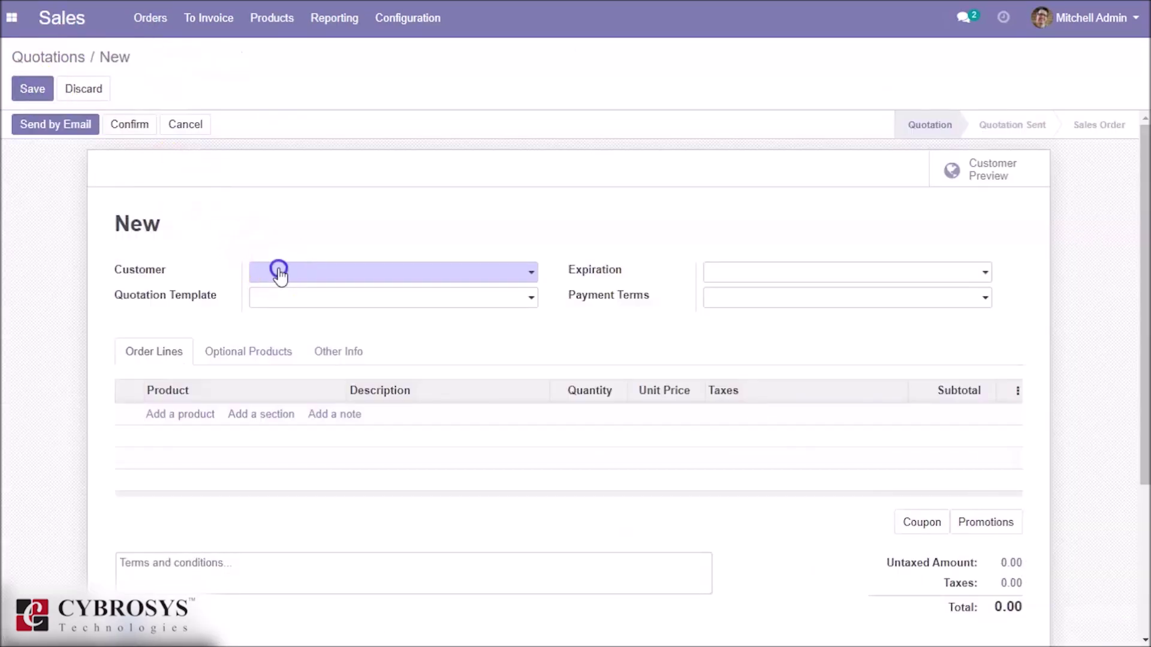
click(277, 268)
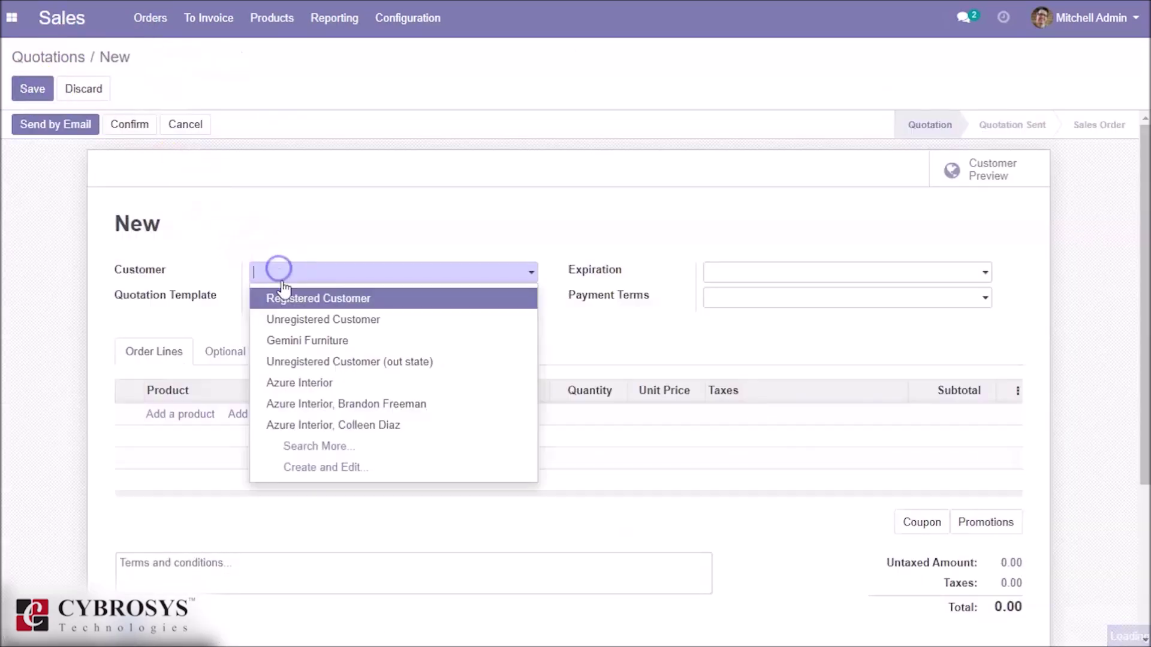
click(300, 339)
click(190, 425)
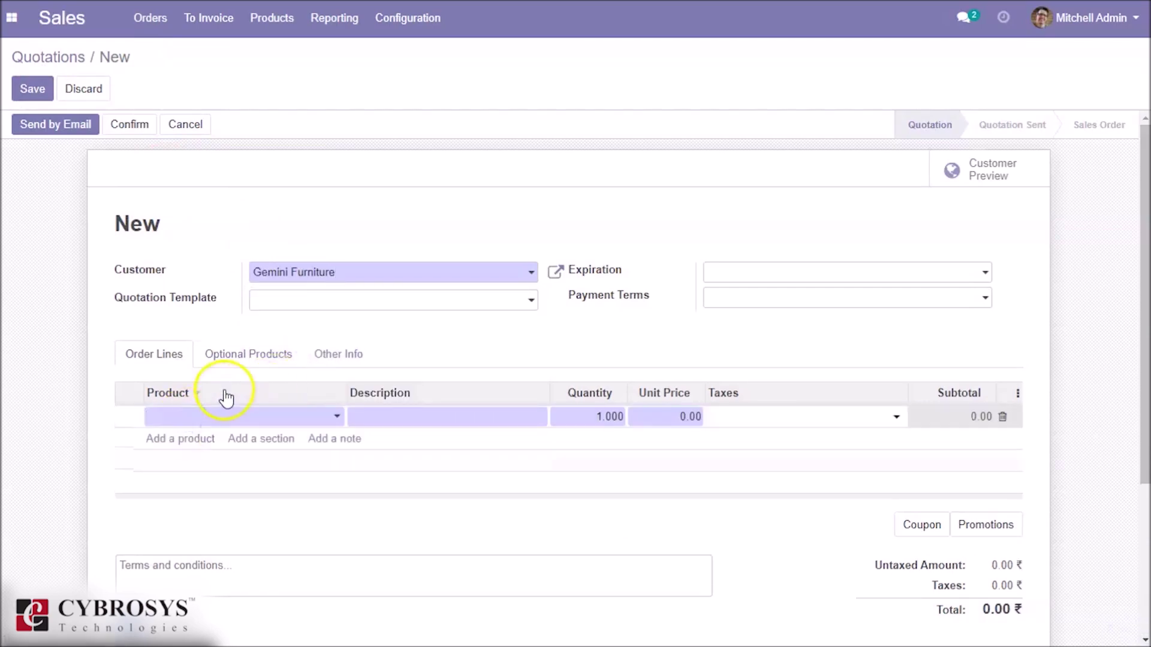
click(225, 423)
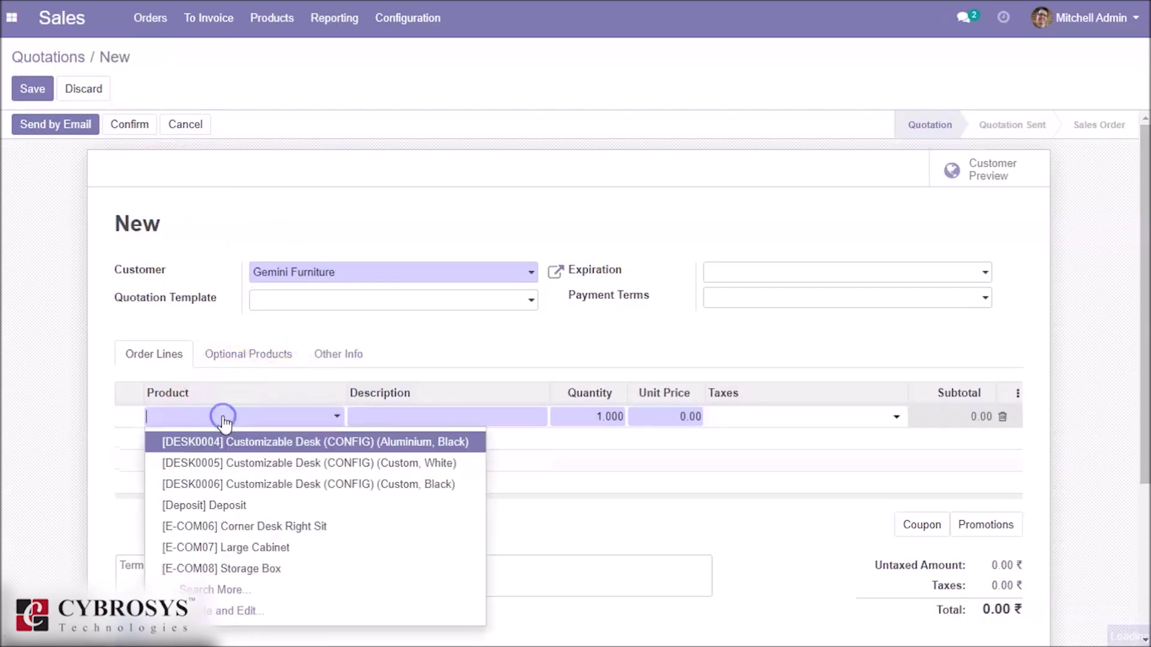
click(252, 548)
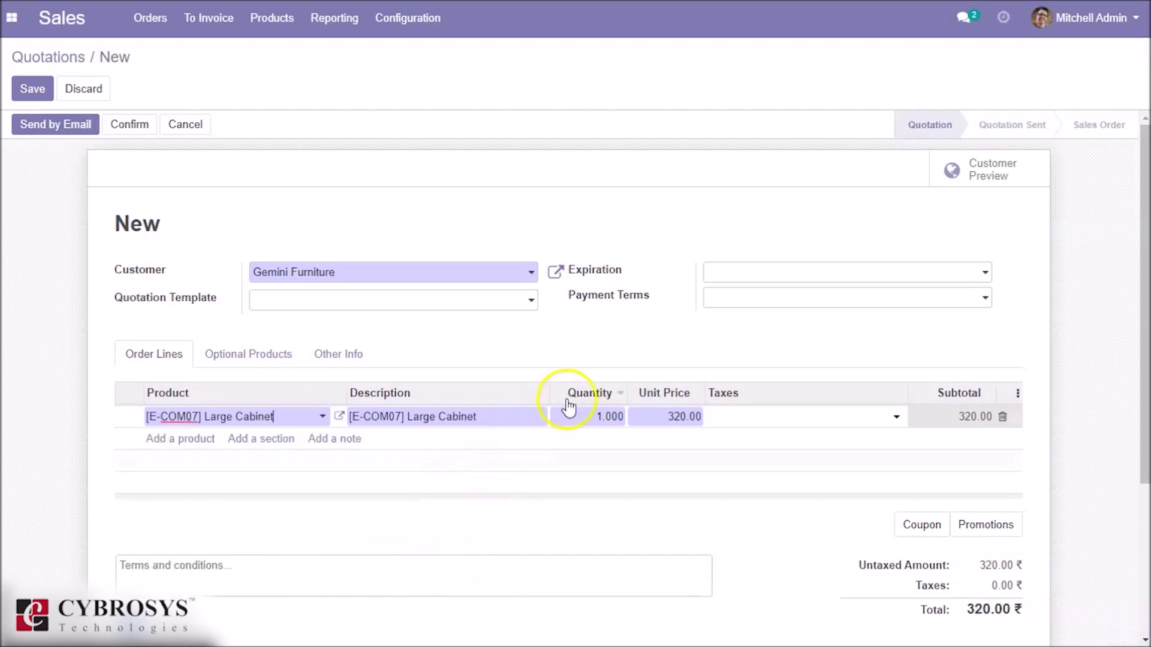
click(929, 526)
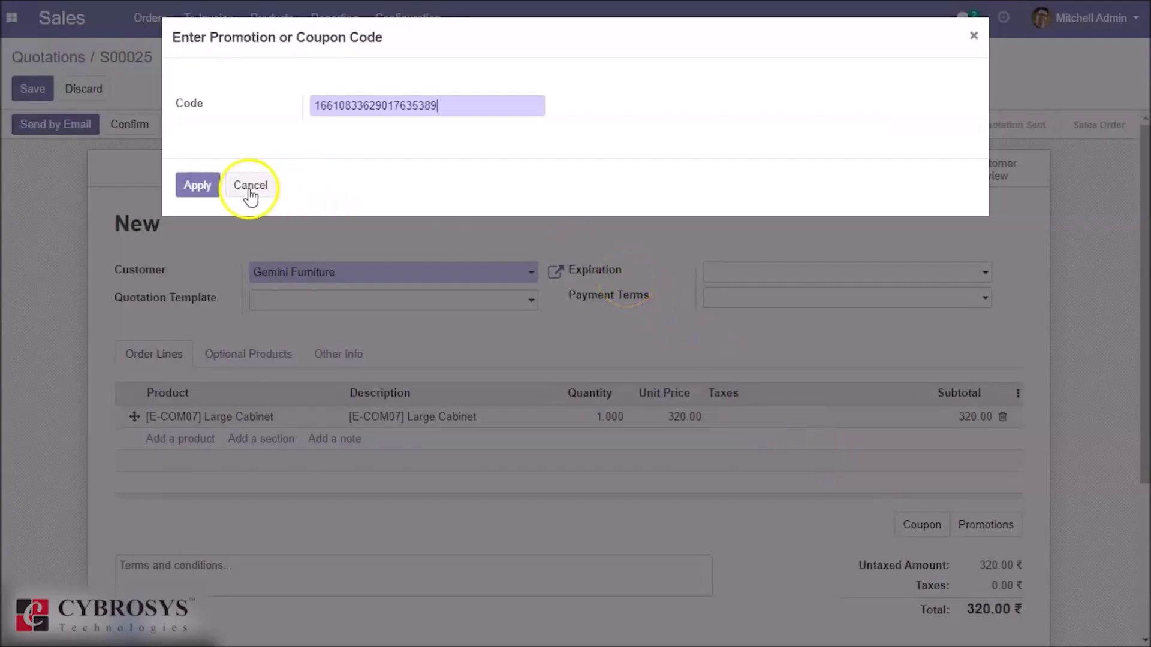
click(207, 184)
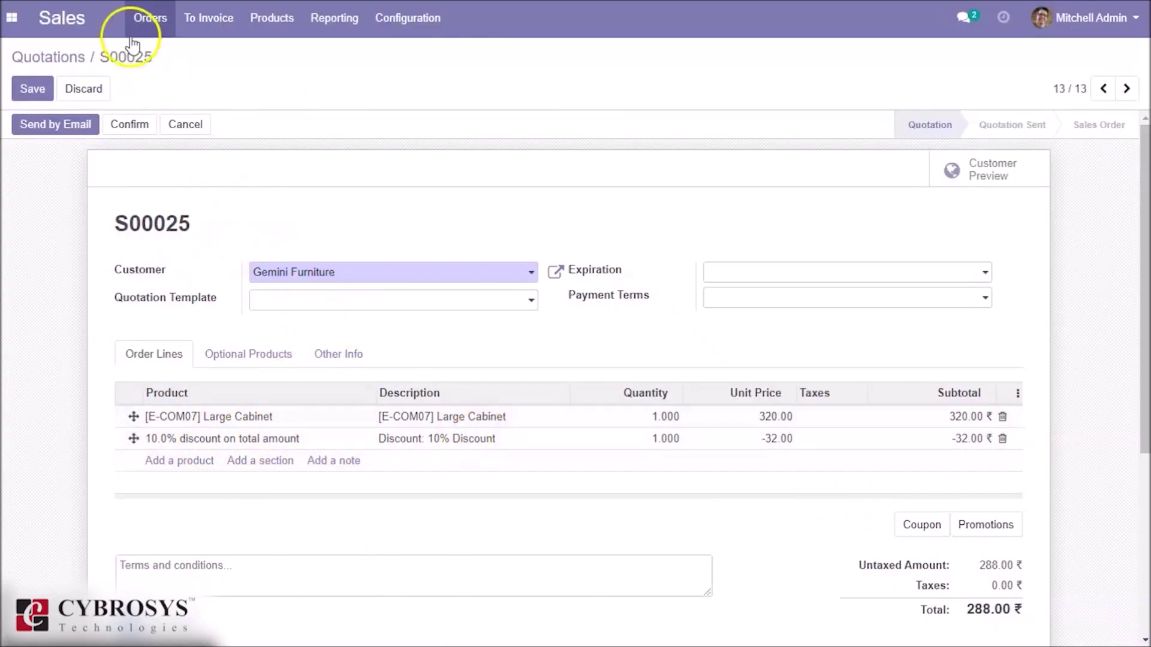
Confirm quotation S00025 as a sales order
click(122, 123)
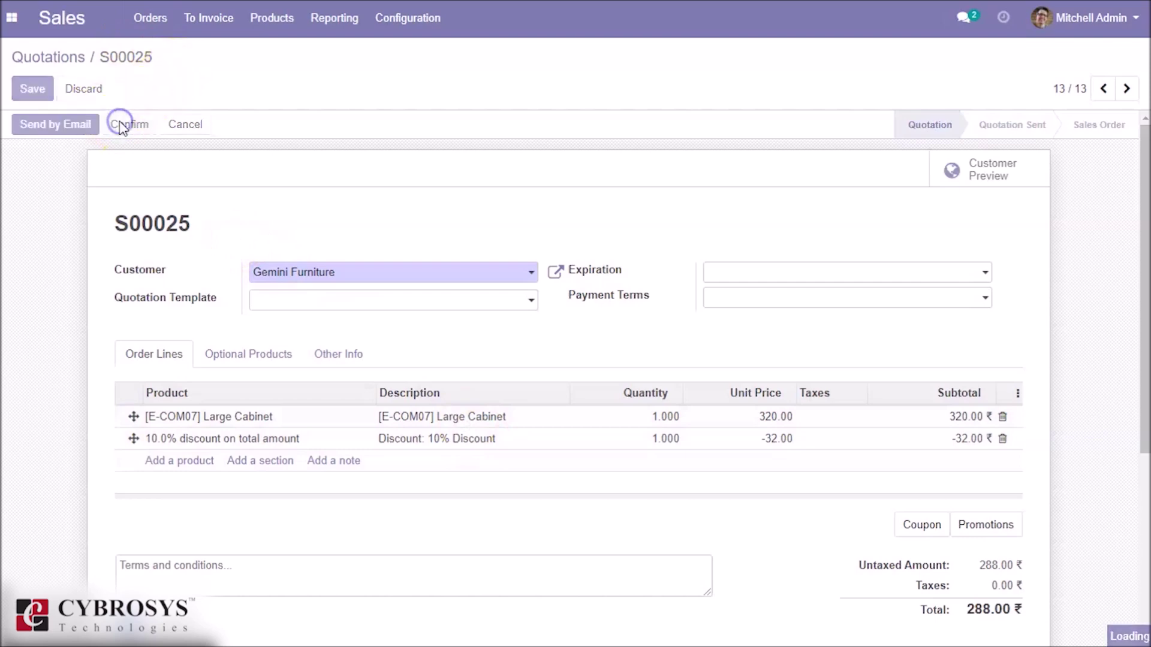
click(268, 14)
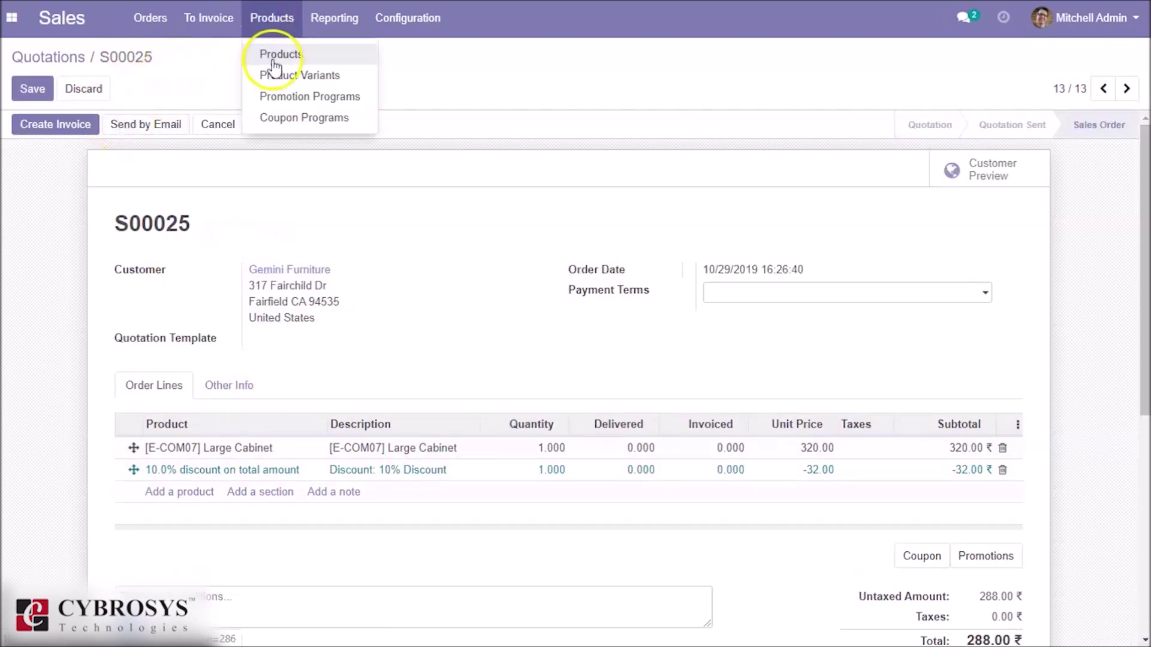
click(273, 96)
Set the Code for 10% on orders promotion's Promo Code Usage to Automatically Applied and save
click(276, 147)
click(32, 89)
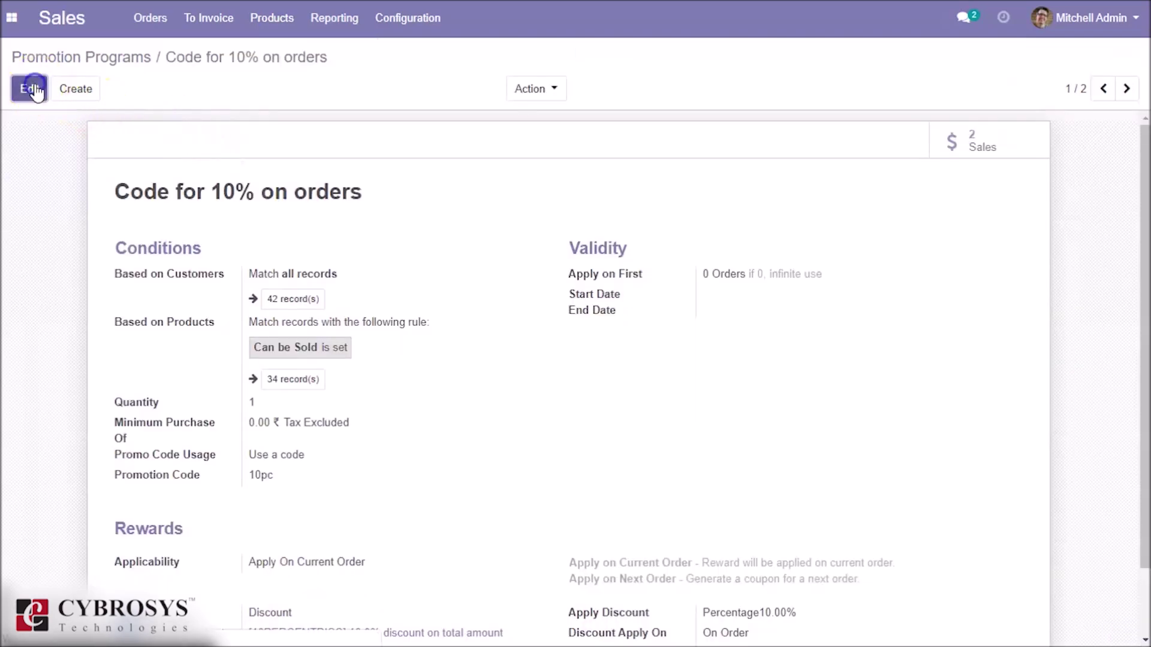
click(317, 481)
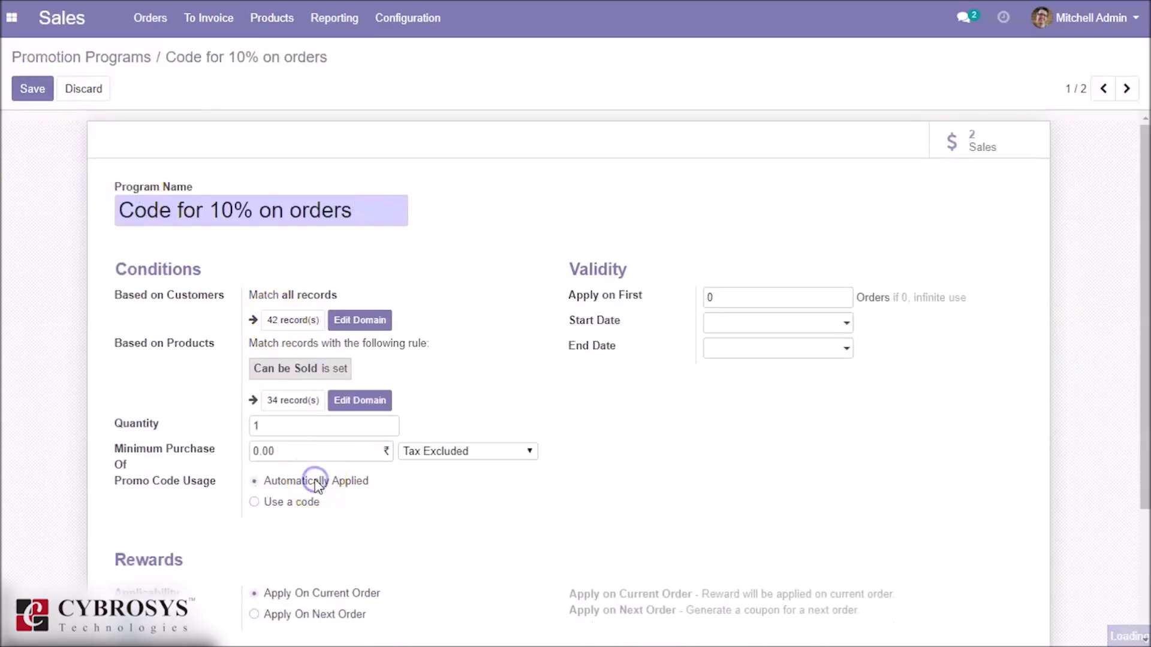
drag(1146, 281, 1145, 341)
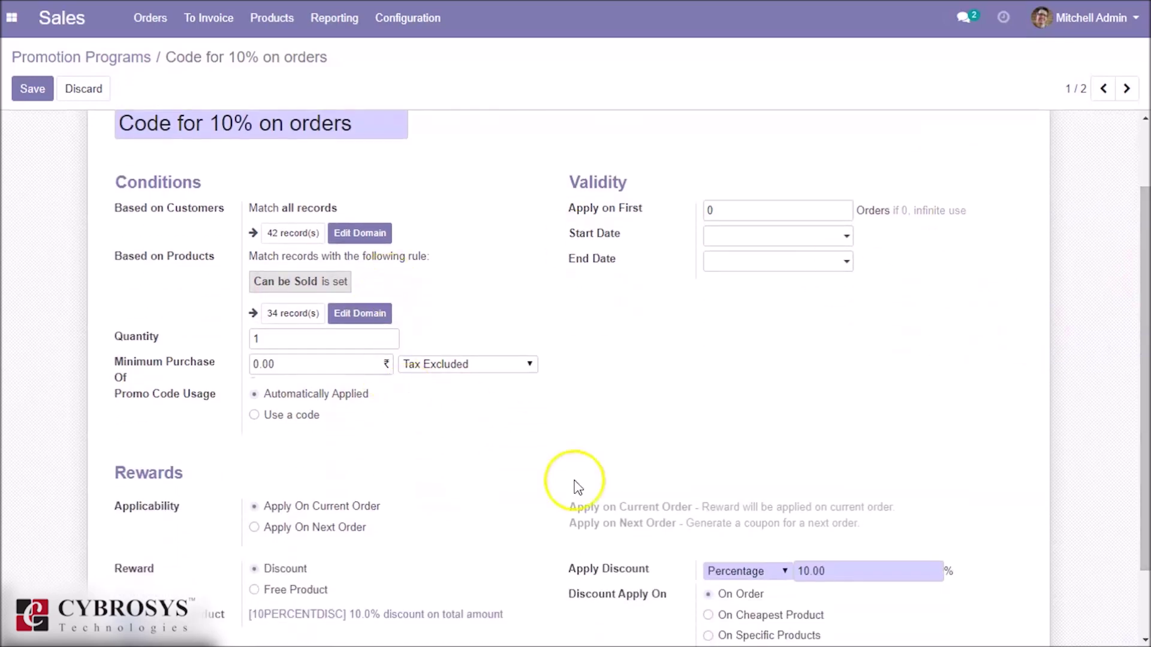
click(34, 92)
click(165, 24)
click(168, 54)
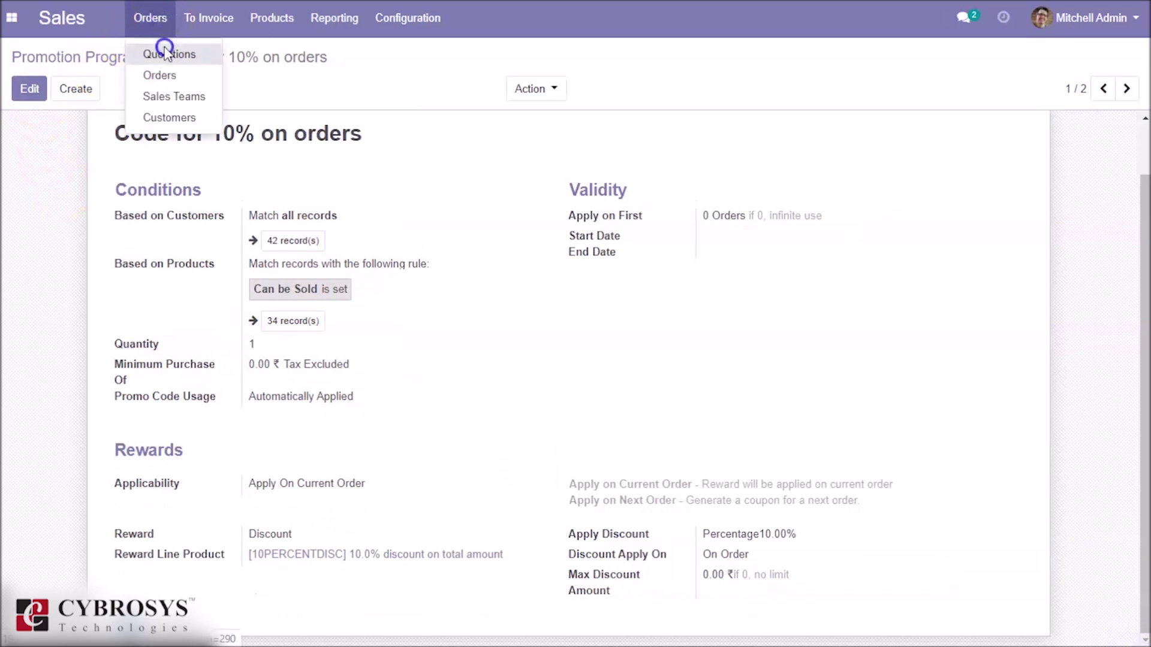
Start a new quotation with Azure Interior as the customer
click(42, 90)
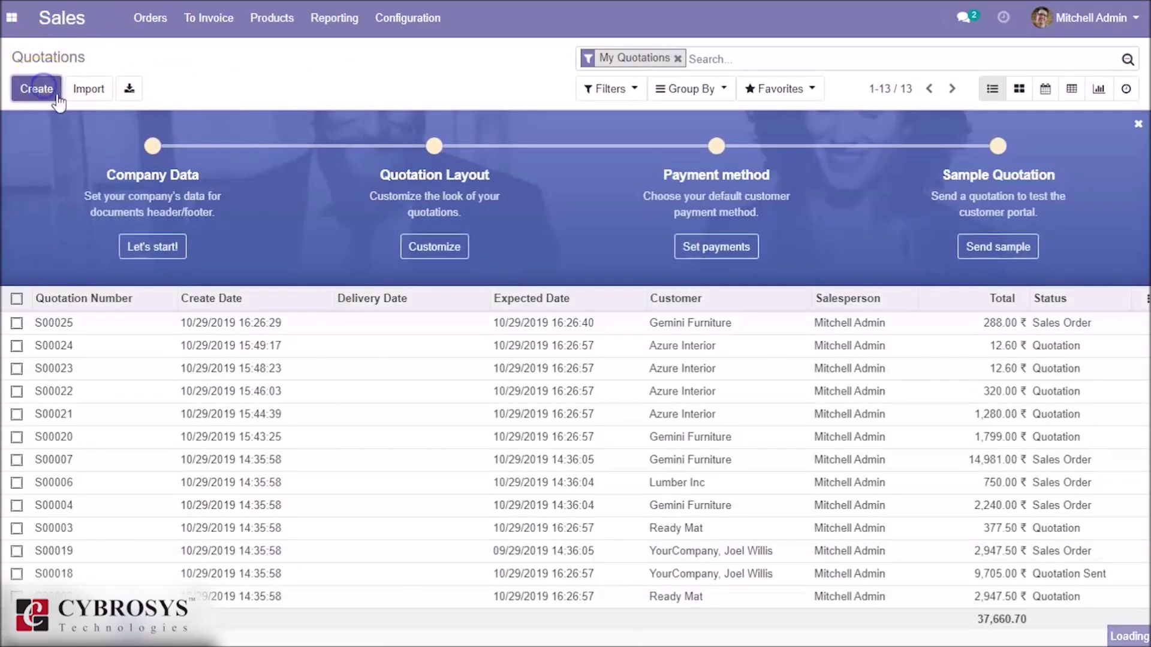
click(270, 266)
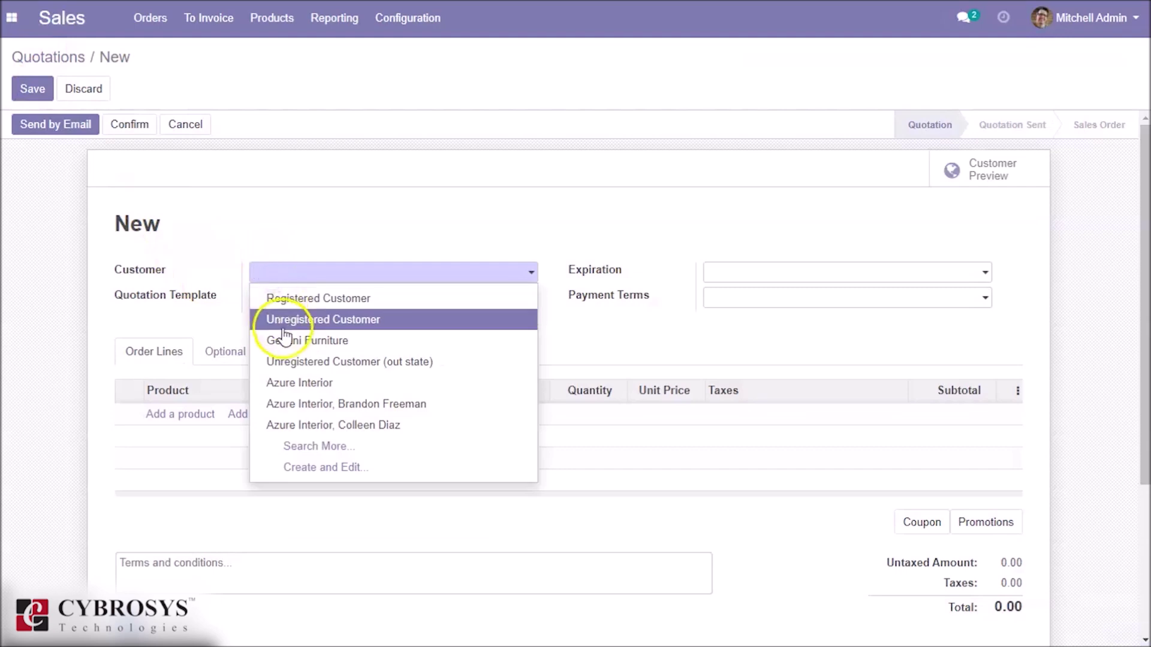
click(294, 382)
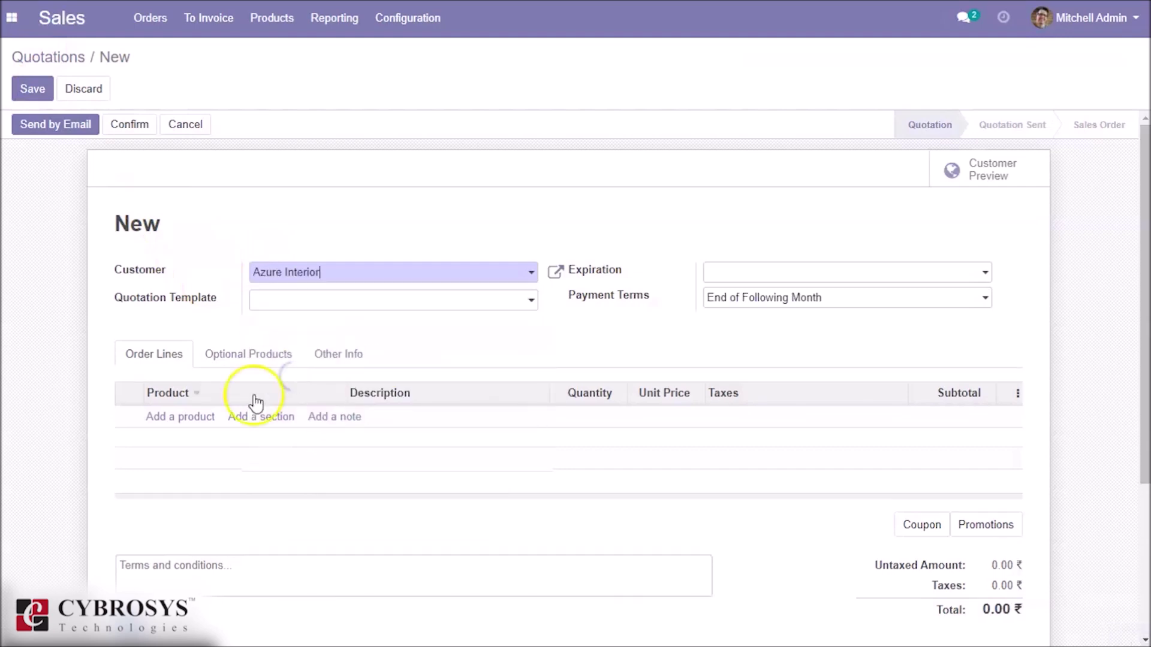
Add [E-COM11] Cabinet with Doors to the order and apply available promotions
click(185, 414)
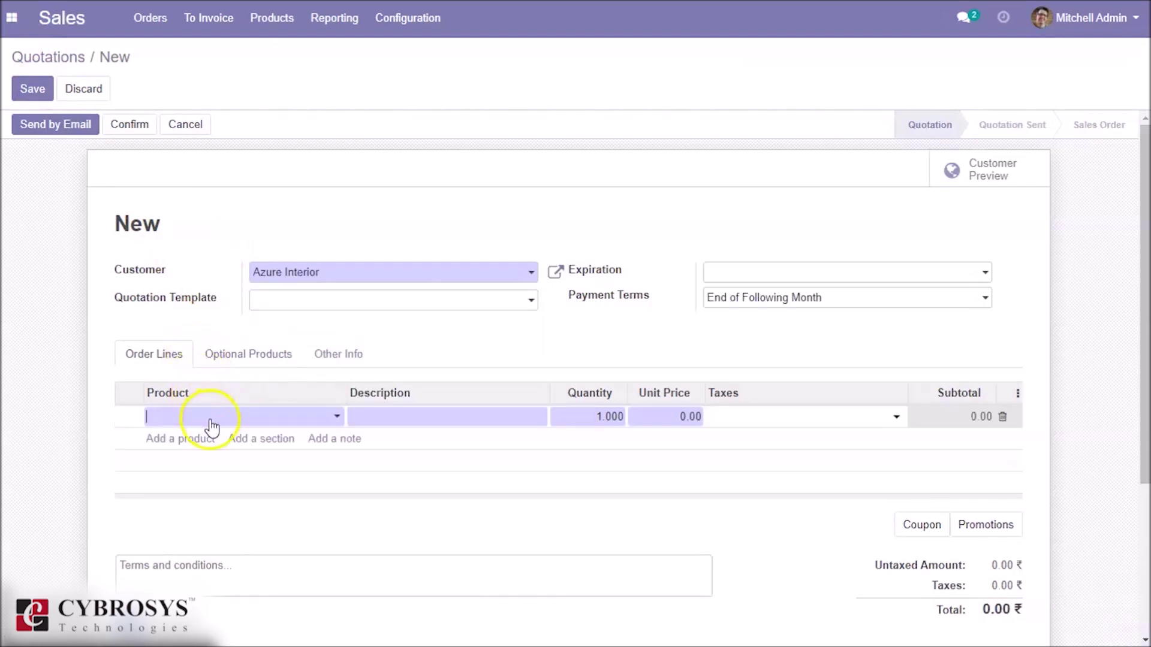
click(212, 420)
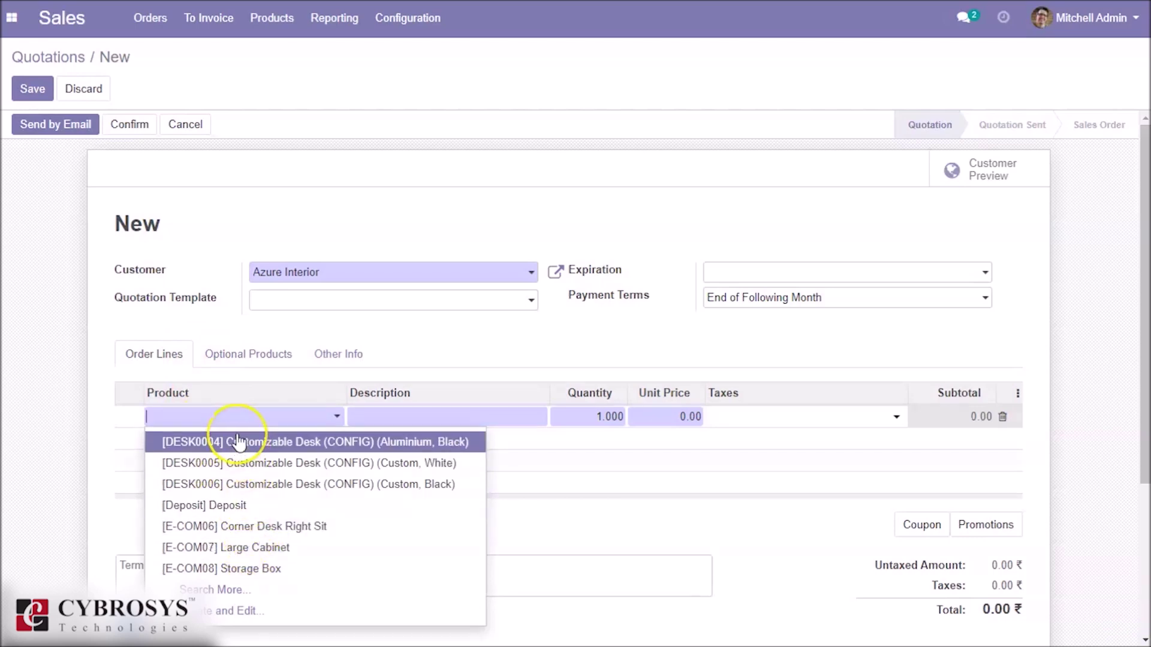
text(cab)
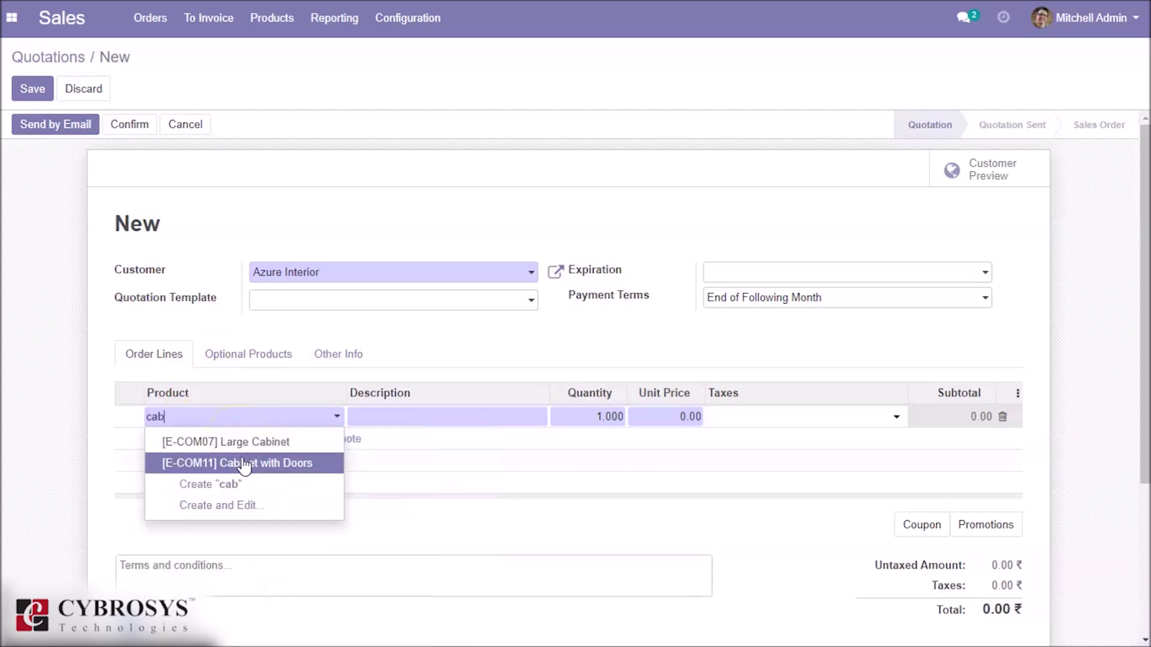
click(240, 461)
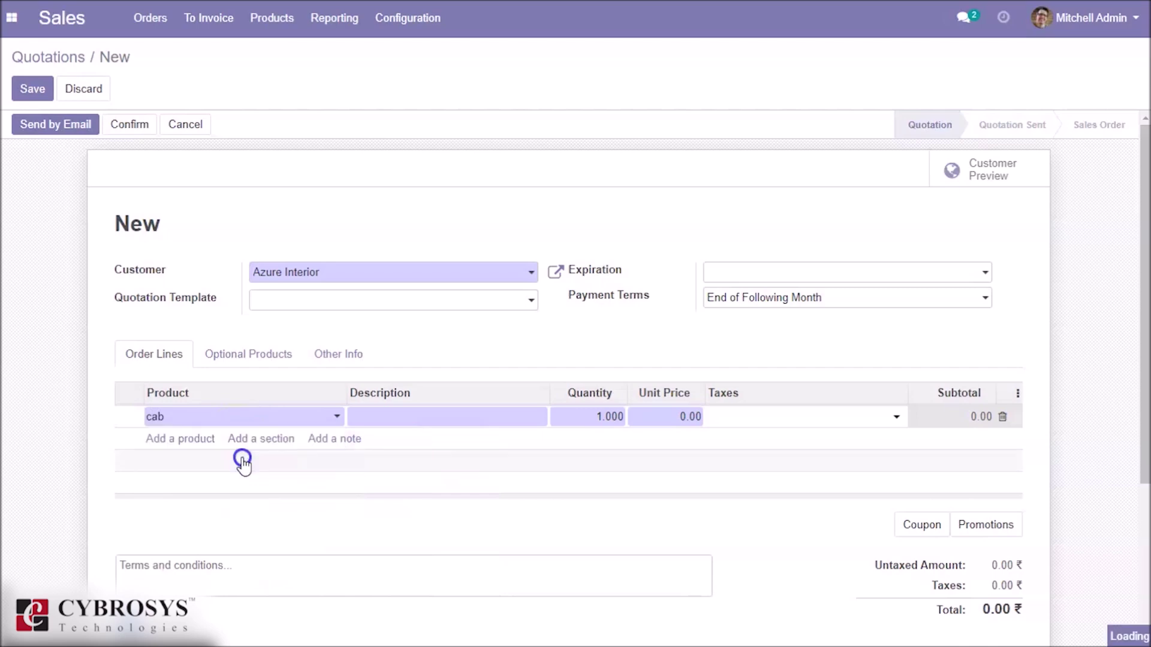
click(963, 529)
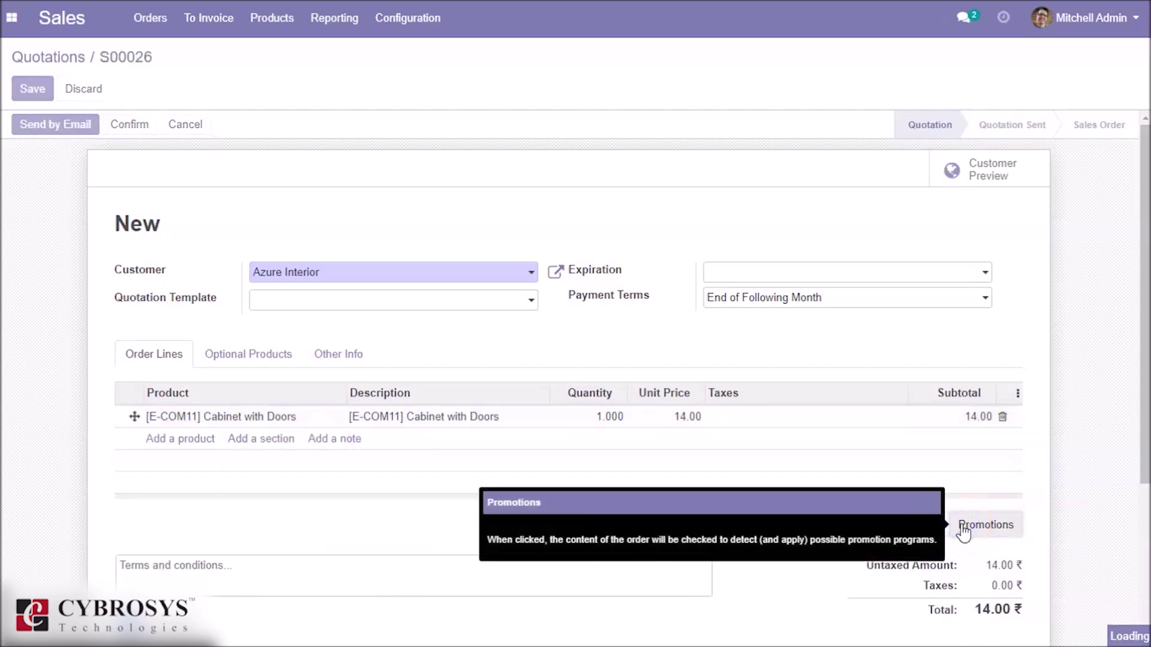